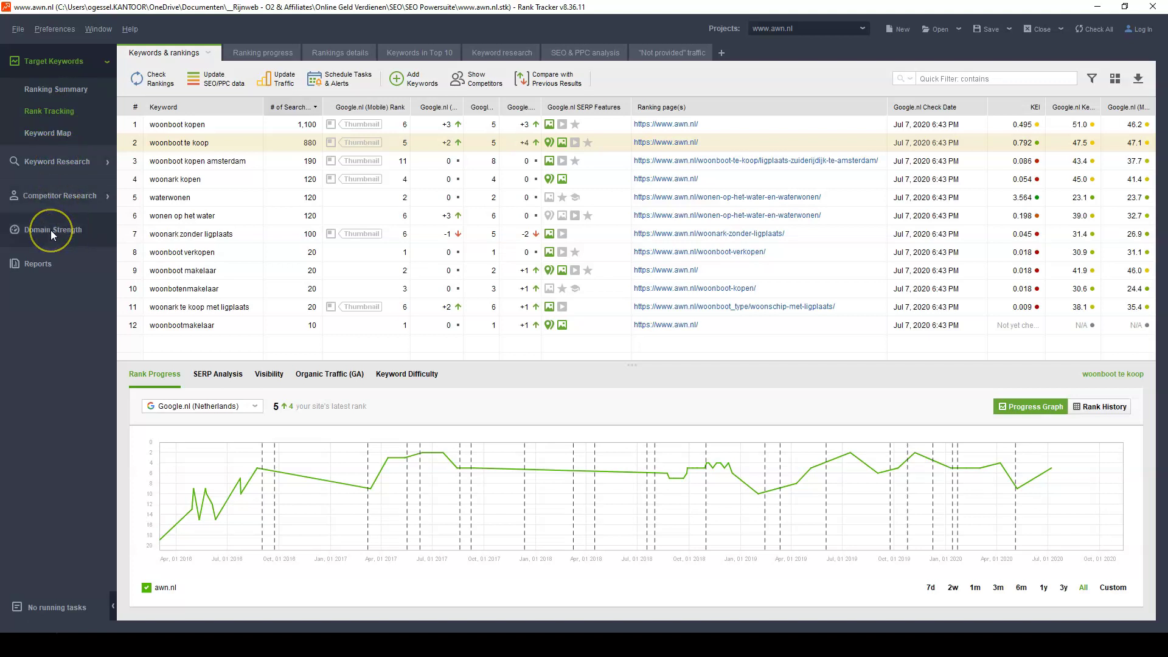
- Reorder the keyword table columns so Google.nl (Mobile) keyword difficulty comes before Google.nl keyword difficulty
click(41, 270)
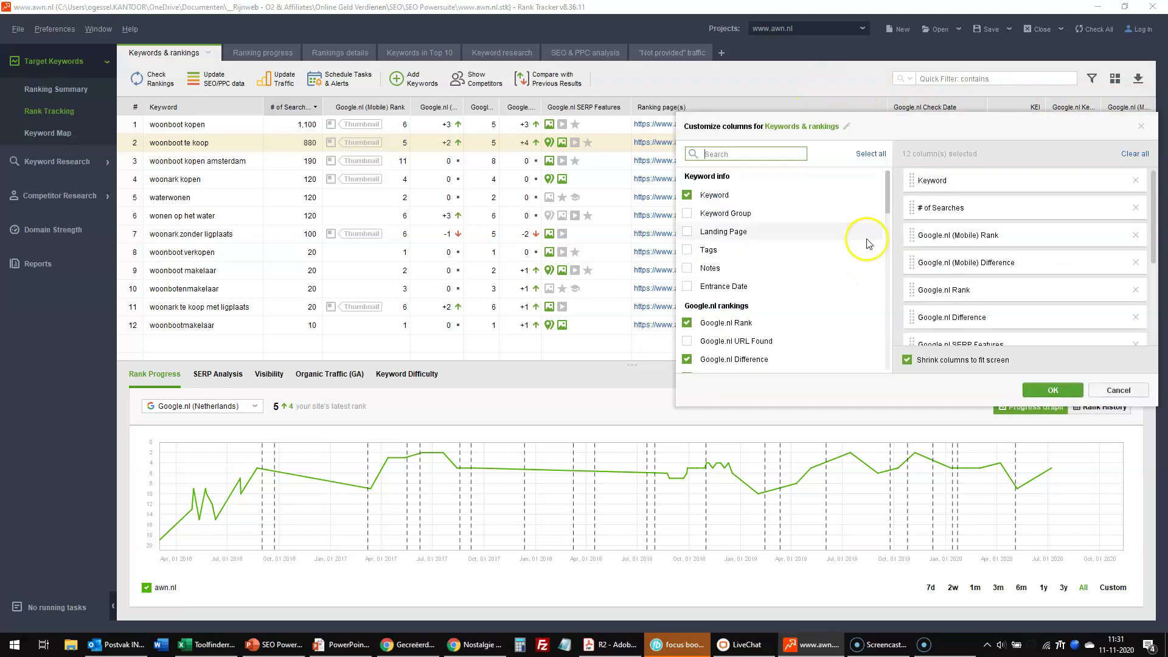
drag(887, 201, 910, 290)
scroll(968, 241, down, 3)
drag(912, 331, 911, 301)
click(1056, 393)
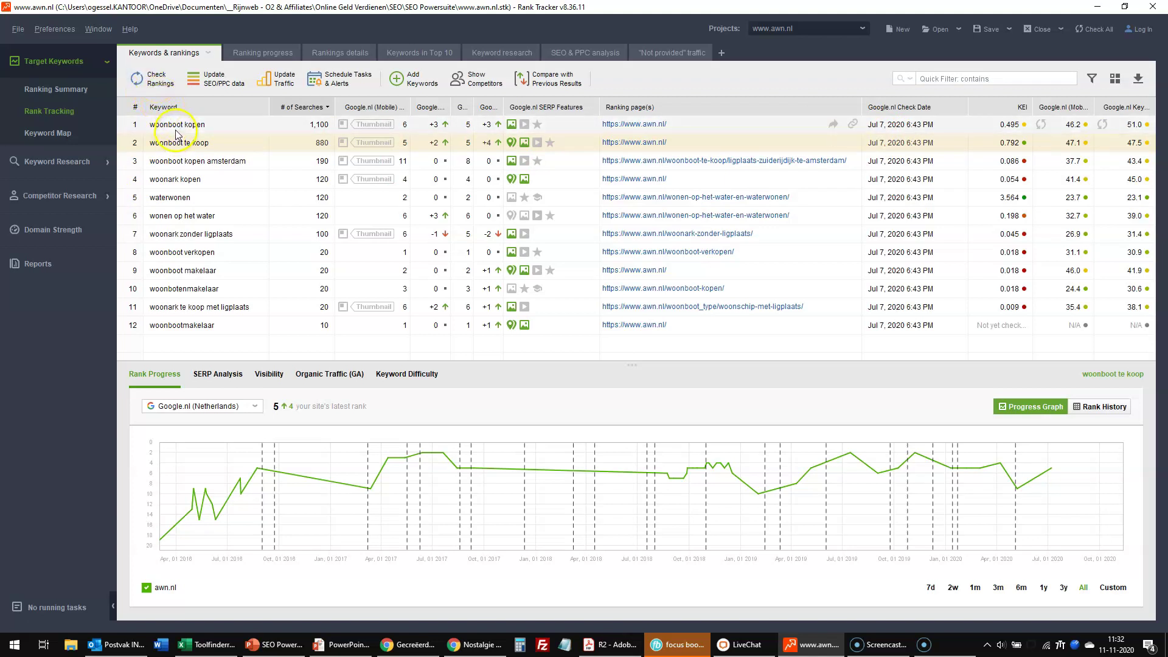
- Check the rankings of all 12 keywords in Google.nl and Google.nl (Mobile), and select the keyword "woonboot kopen"
key(ctrl+a)
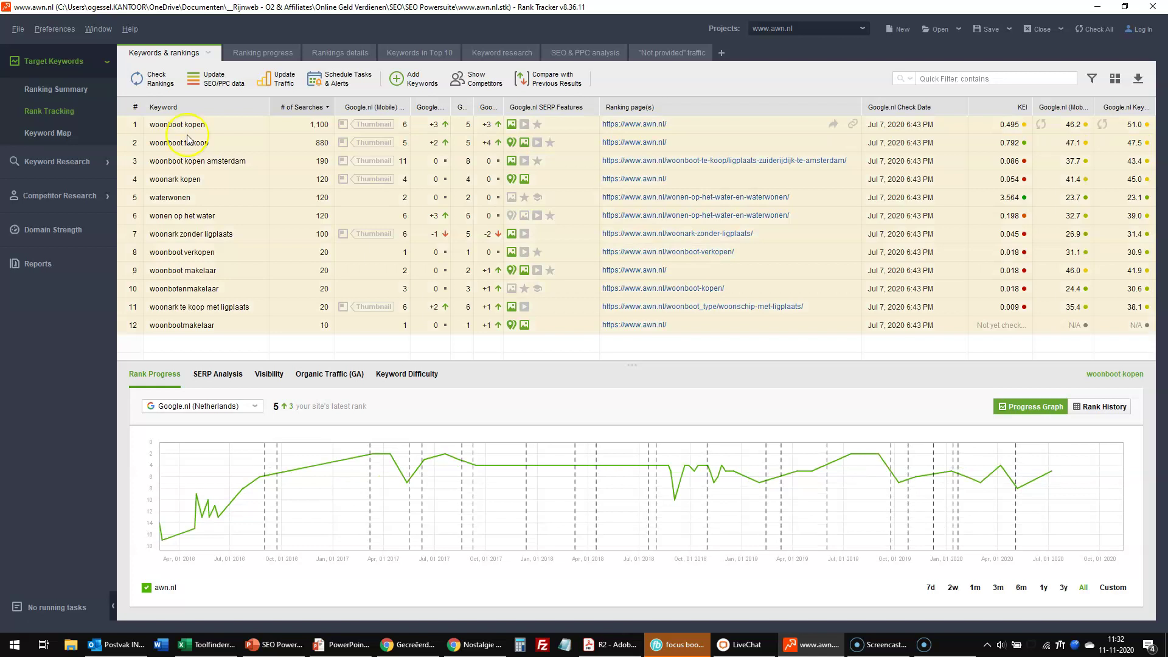
click(161, 84)
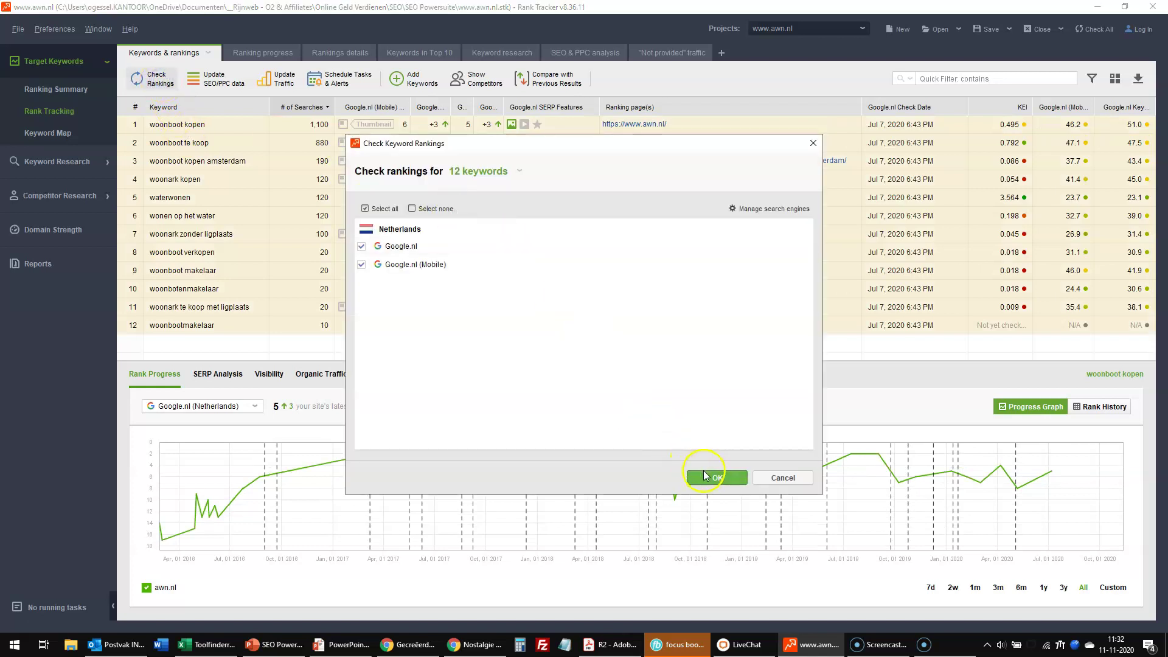
click(704, 477)
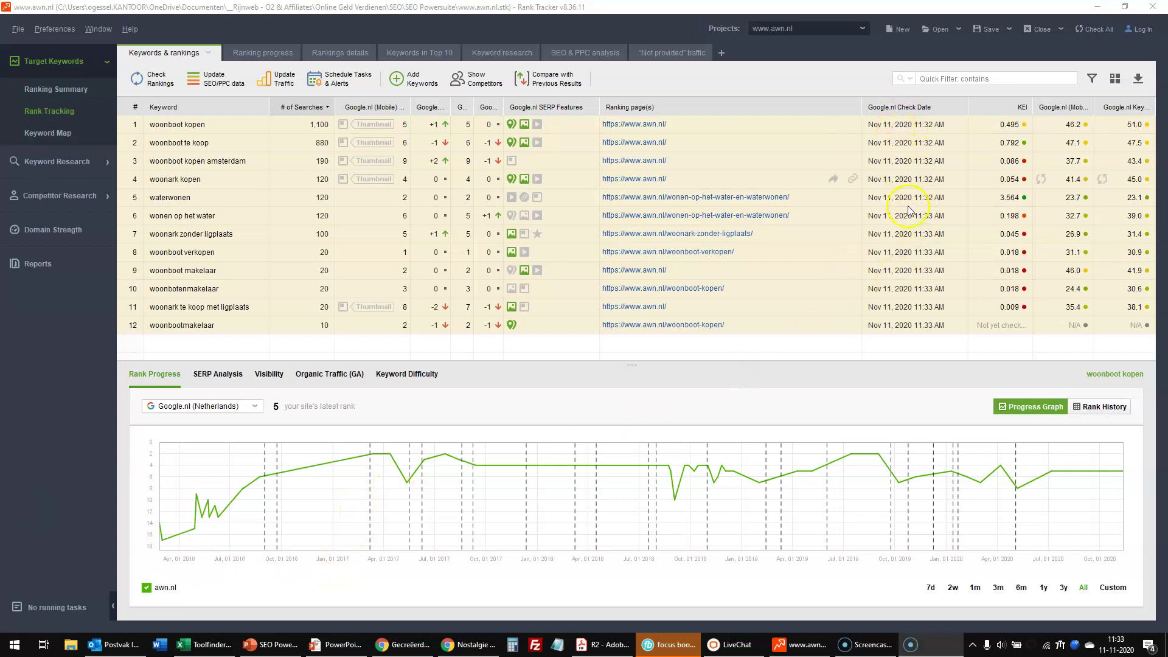
click(204, 126)
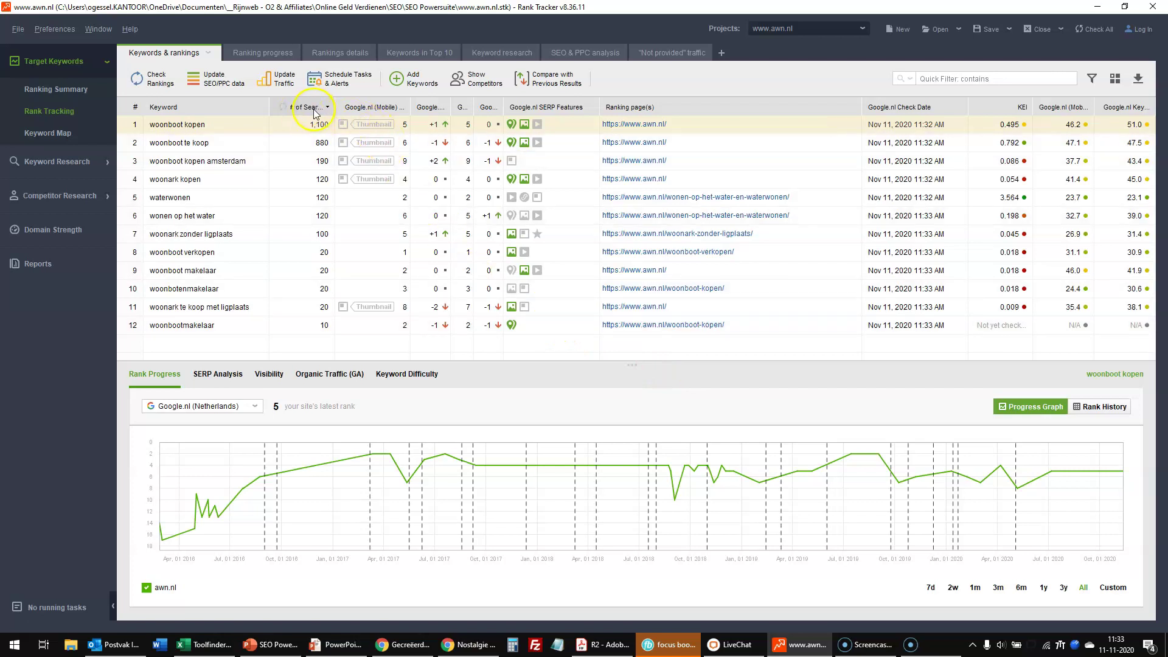
- Sort the keyword table by Google.nl (Mobile) rank and widen the narrow Google.nl rank column
click(437, 108)
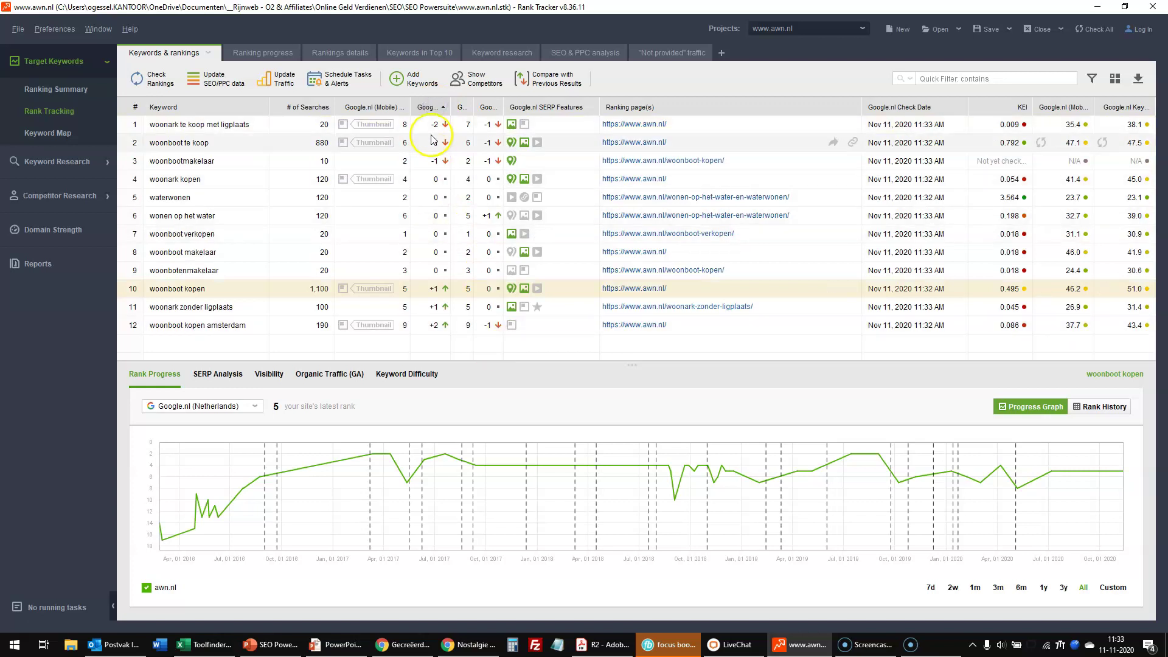
click(377, 107)
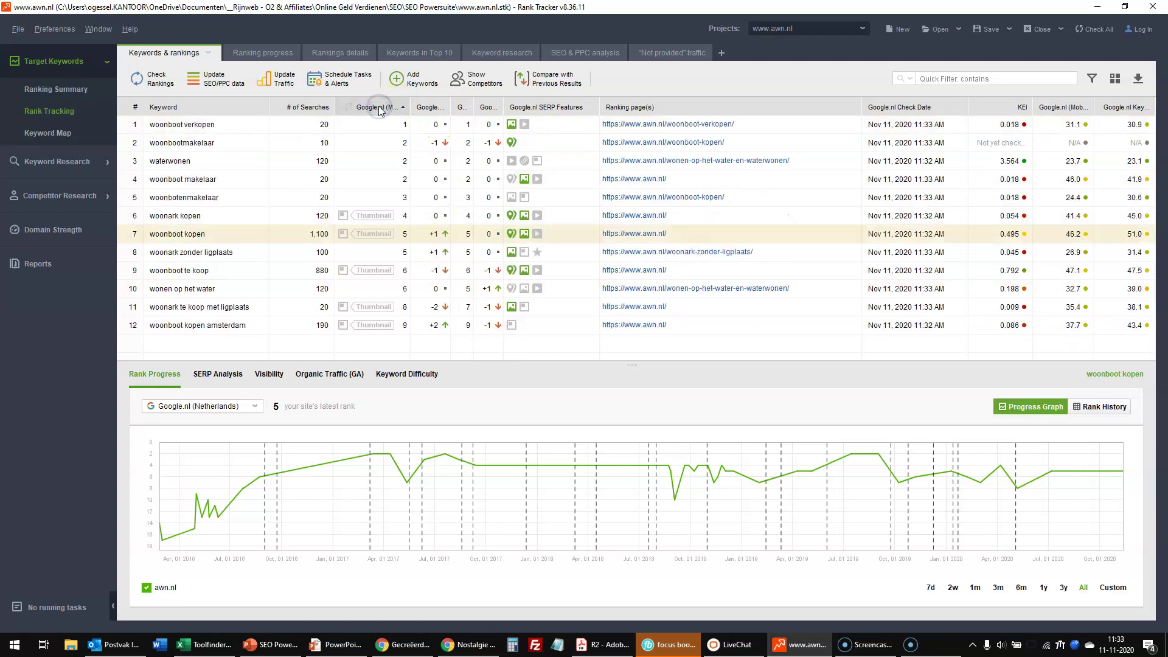
click(468, 109)
click(478, 109)
mouse_move(474, 107)
mouse_down()
mouse_move(505, 109)
mouse_move(483, 108)
mouse_up()
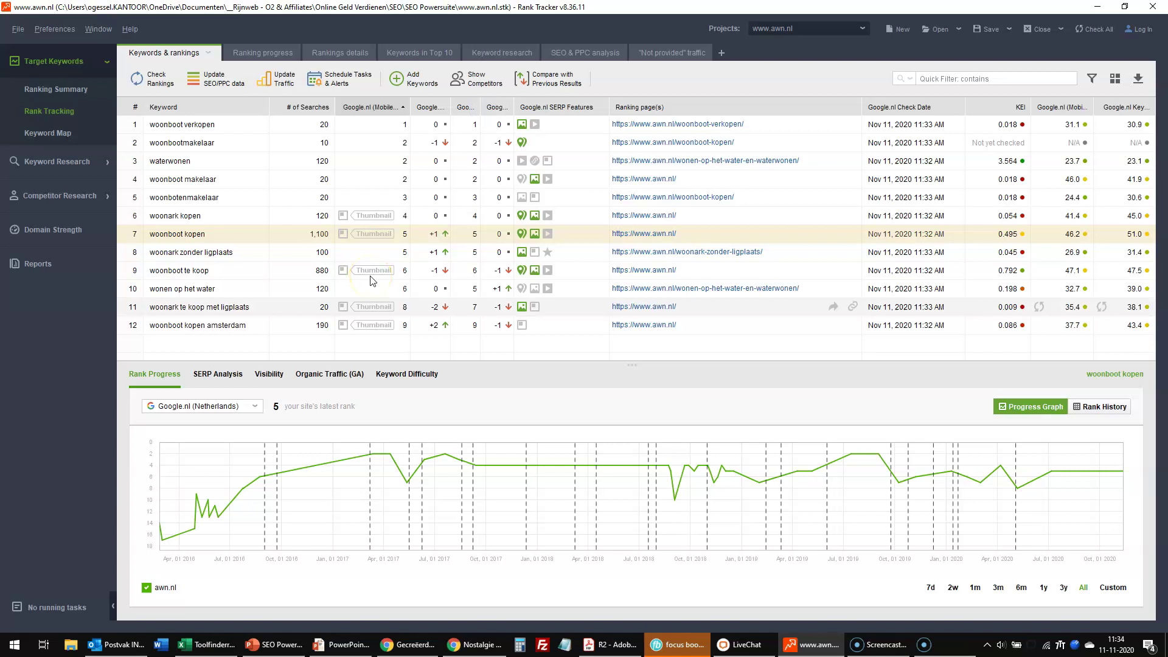
- View the rank progress graph of "woonboot te koop" over six months, three months, one month, one year and all time
click(378, 217)
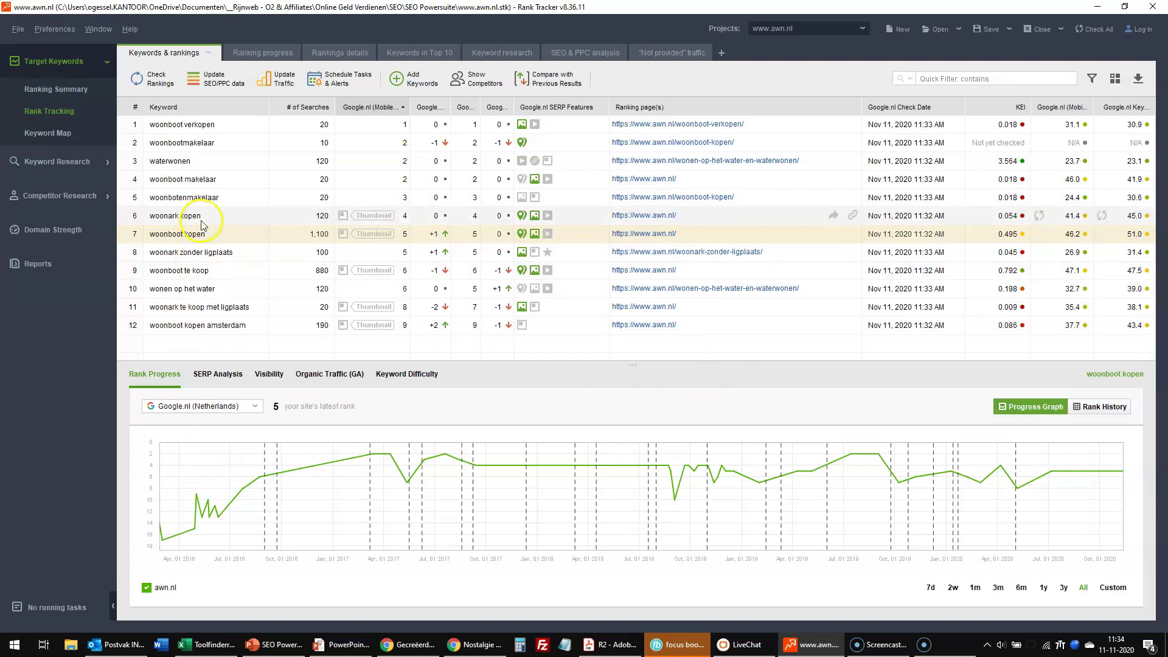
click(190, 273)
mouse_move(165, 537)
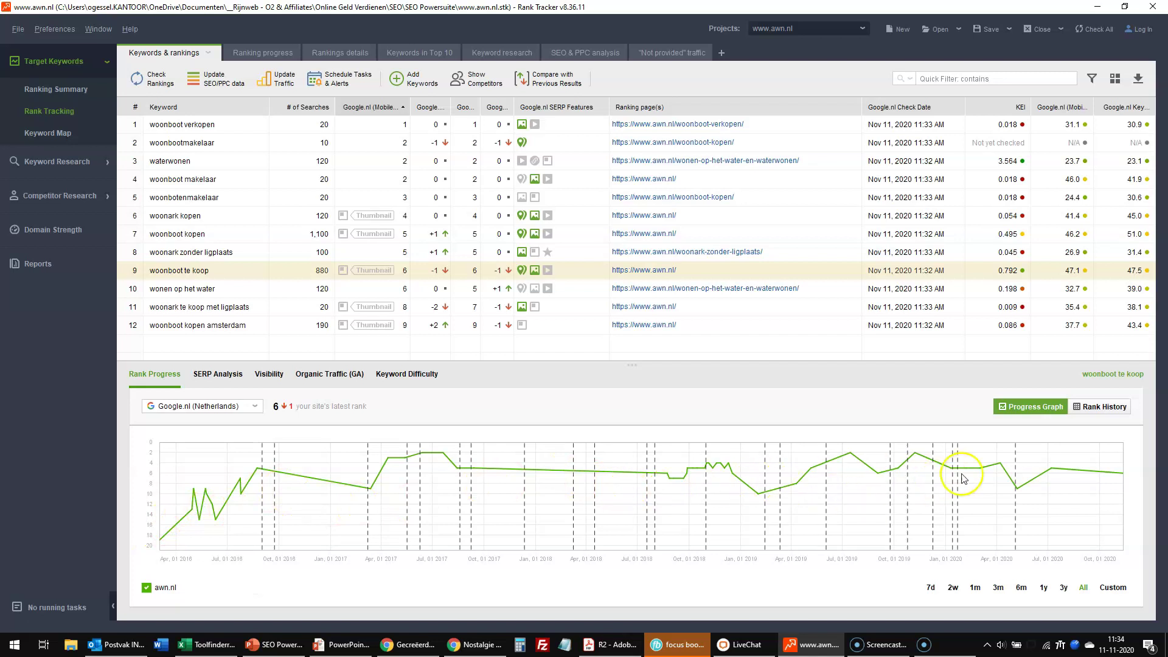
mouse_move(1127, 476)
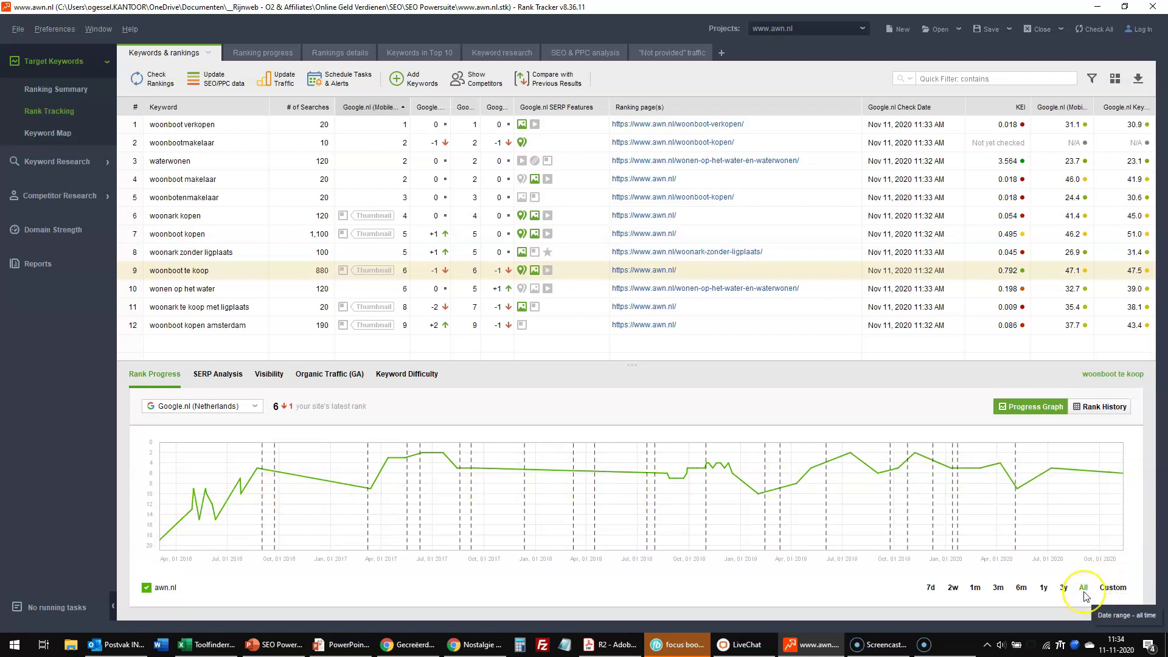
click(1022, 588)
click(998, 588)
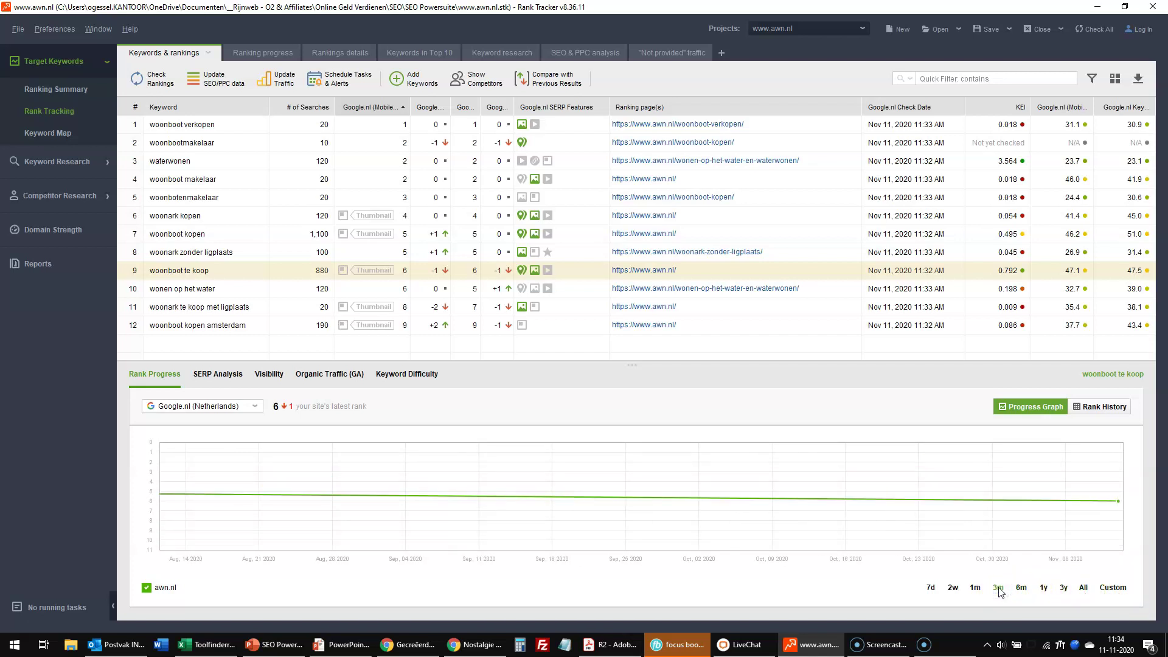
click(976, 587)
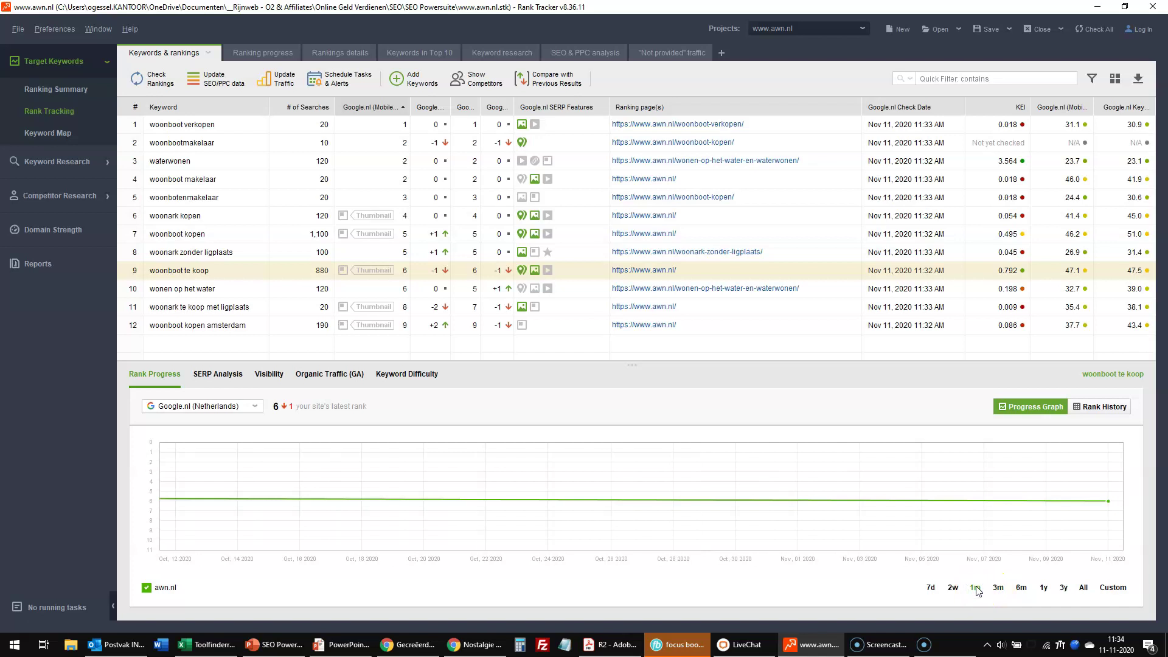
click(1035, 581)
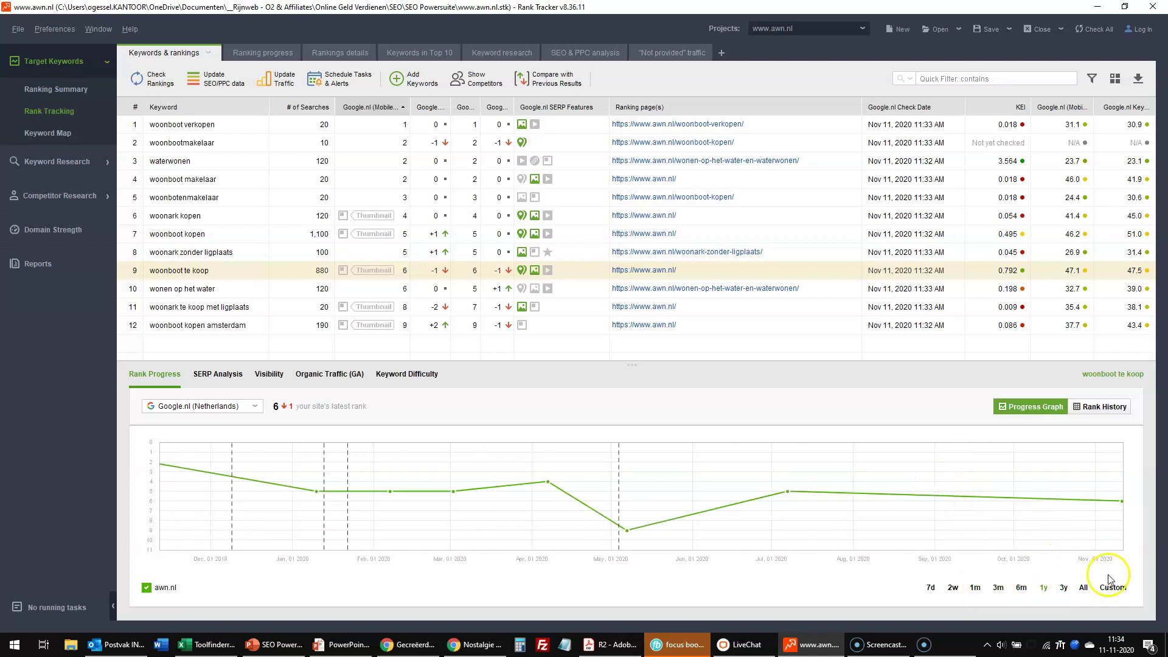
click(1083, 589)
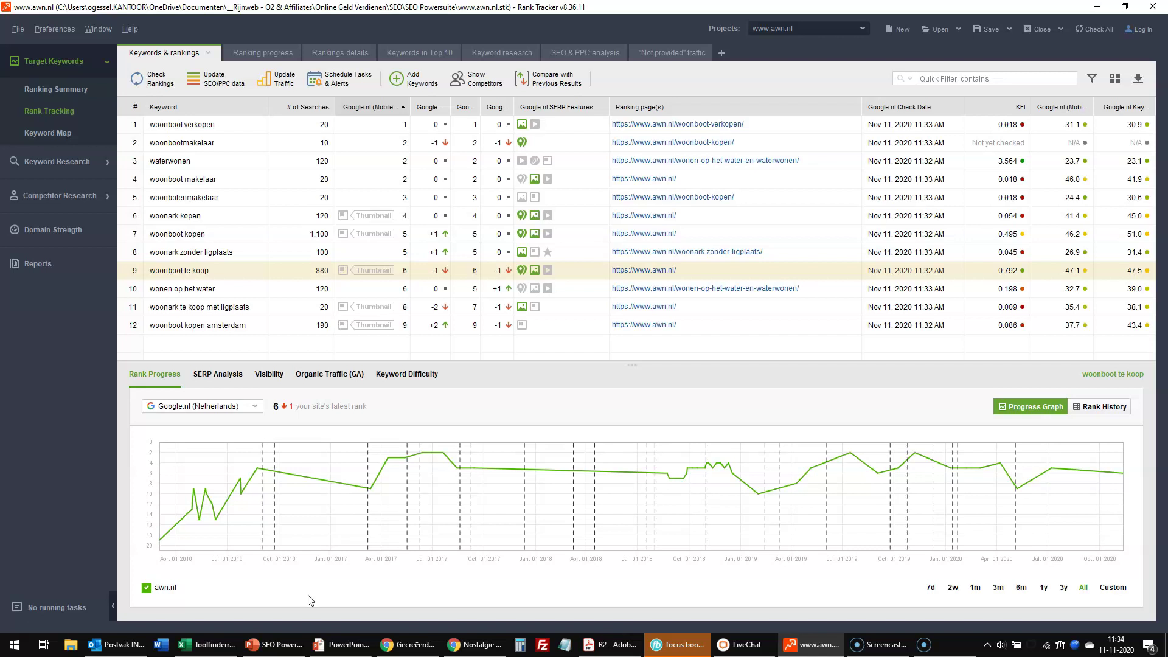
- Inspect the rank data points at the start, the mid-2019 peak and the end of the all-time progress graph
click(160, 541)
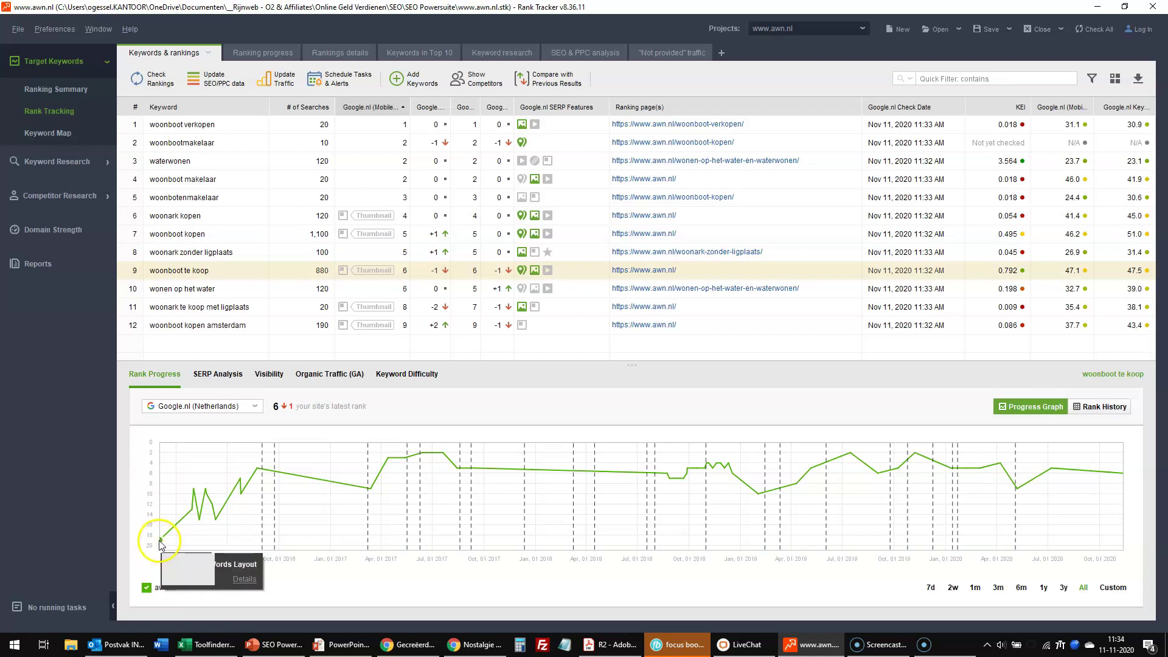
click(166, 540)
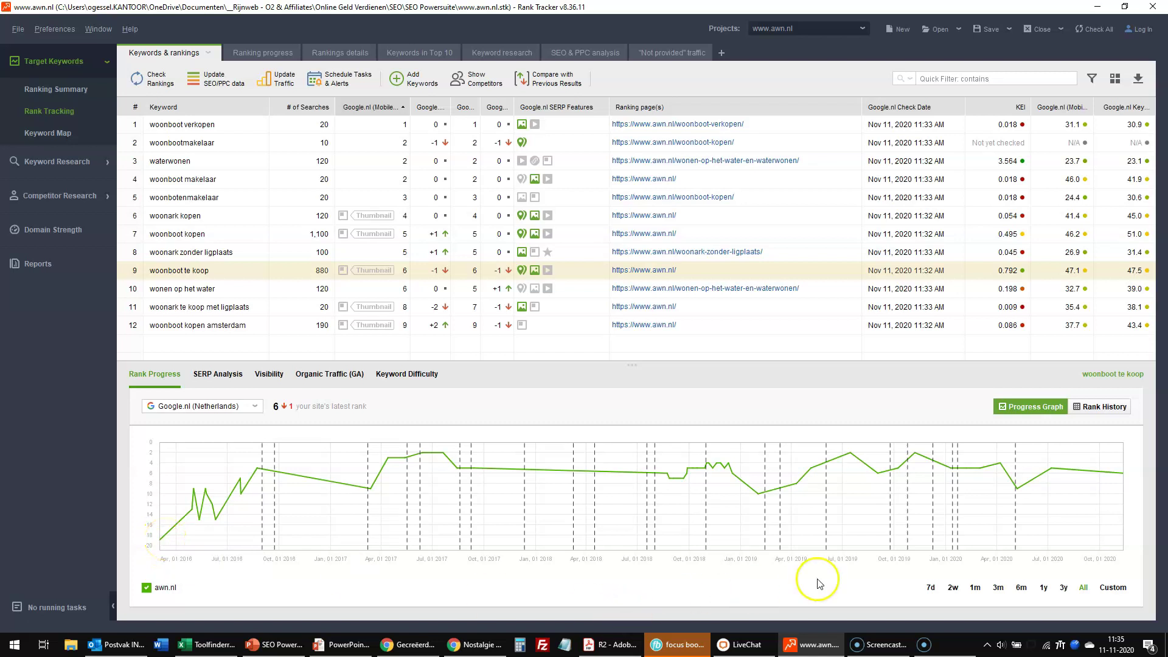
mouse_move(852, 456)
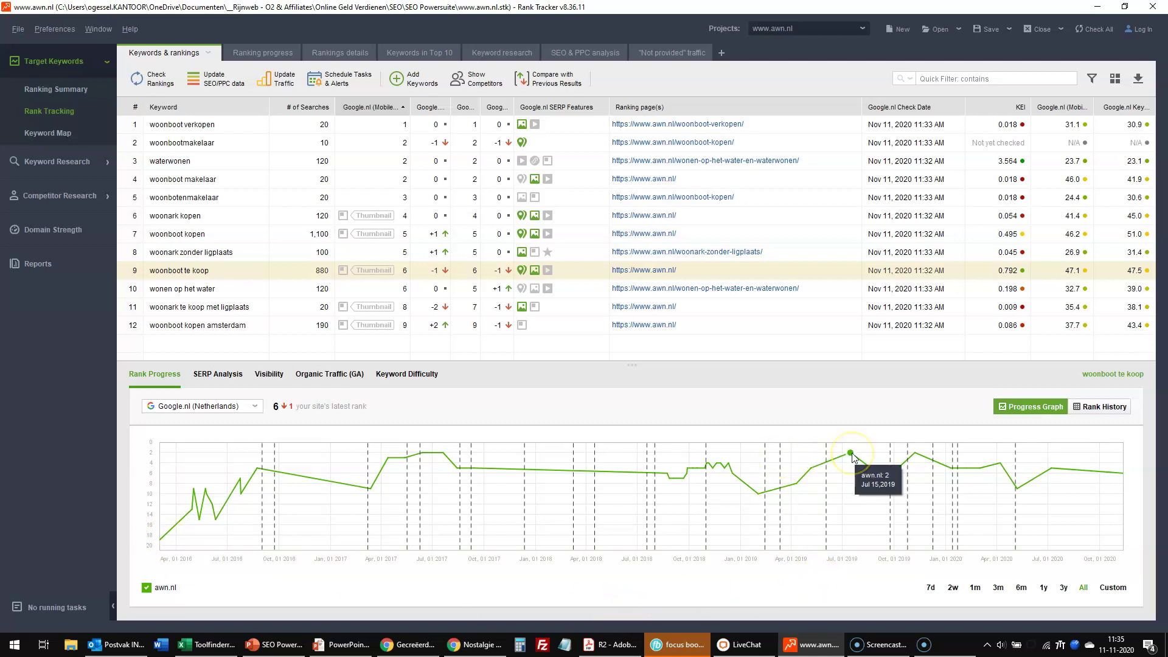
mouse_move(1120, 473)
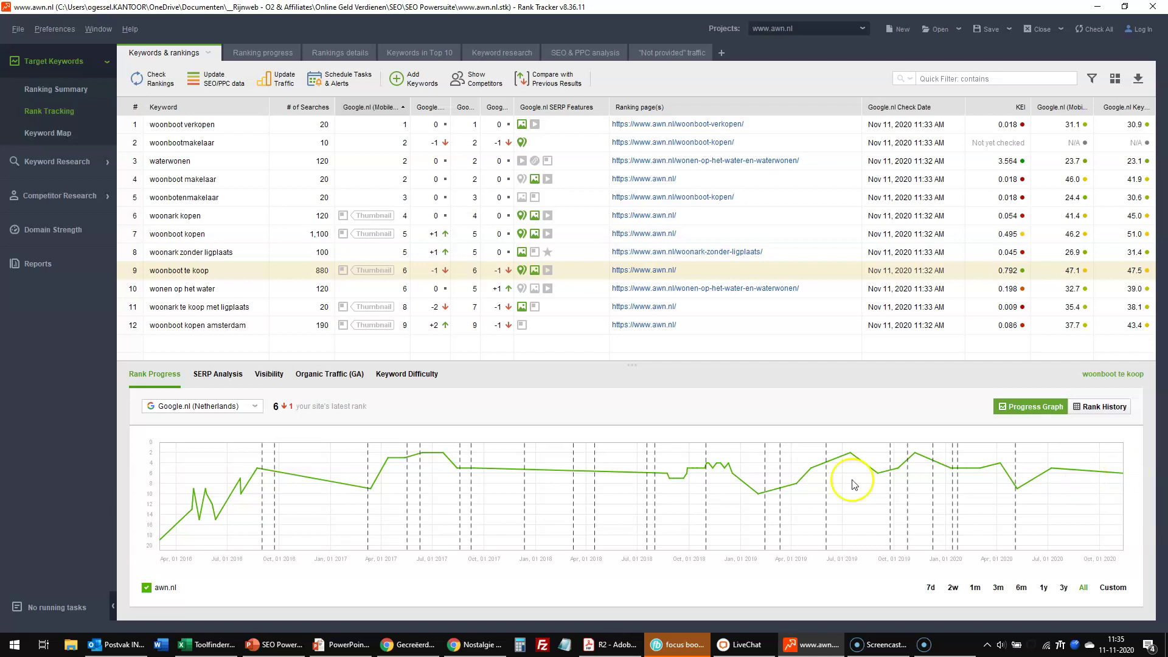
click(28, 634)
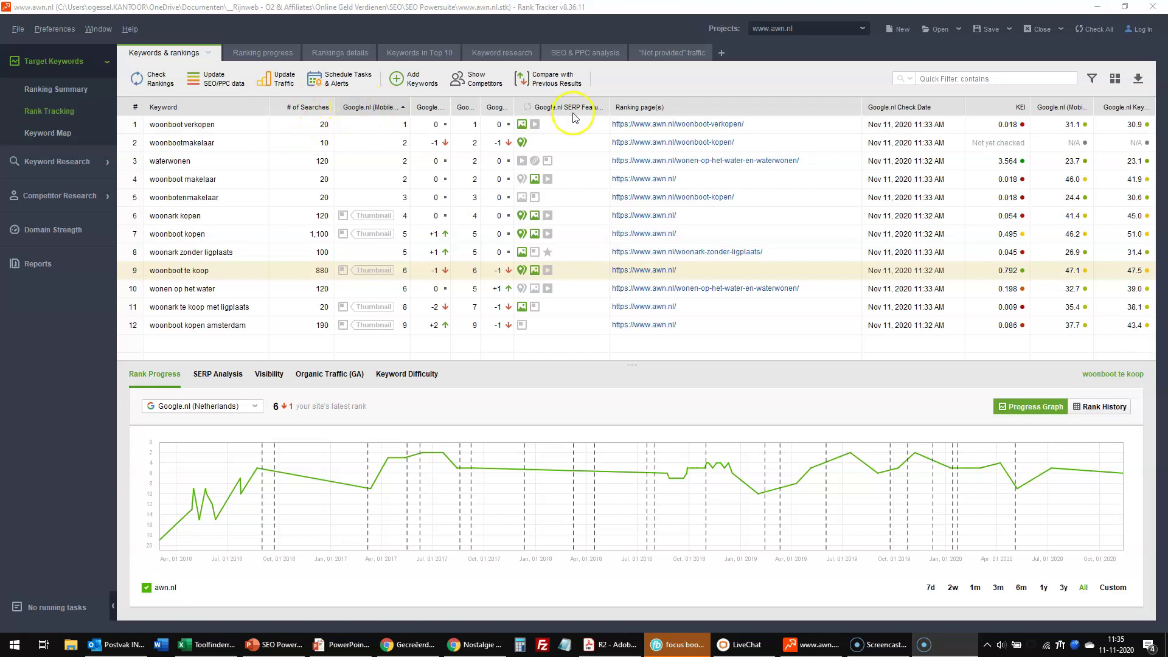
click(924, 108)
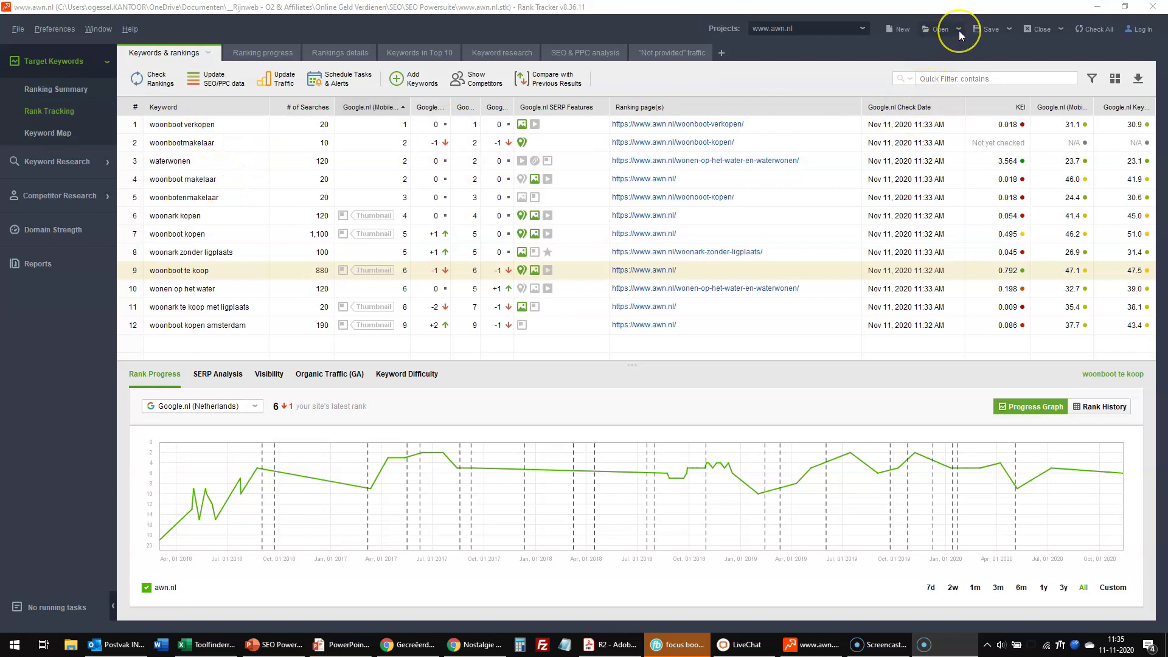
click(864, 29)
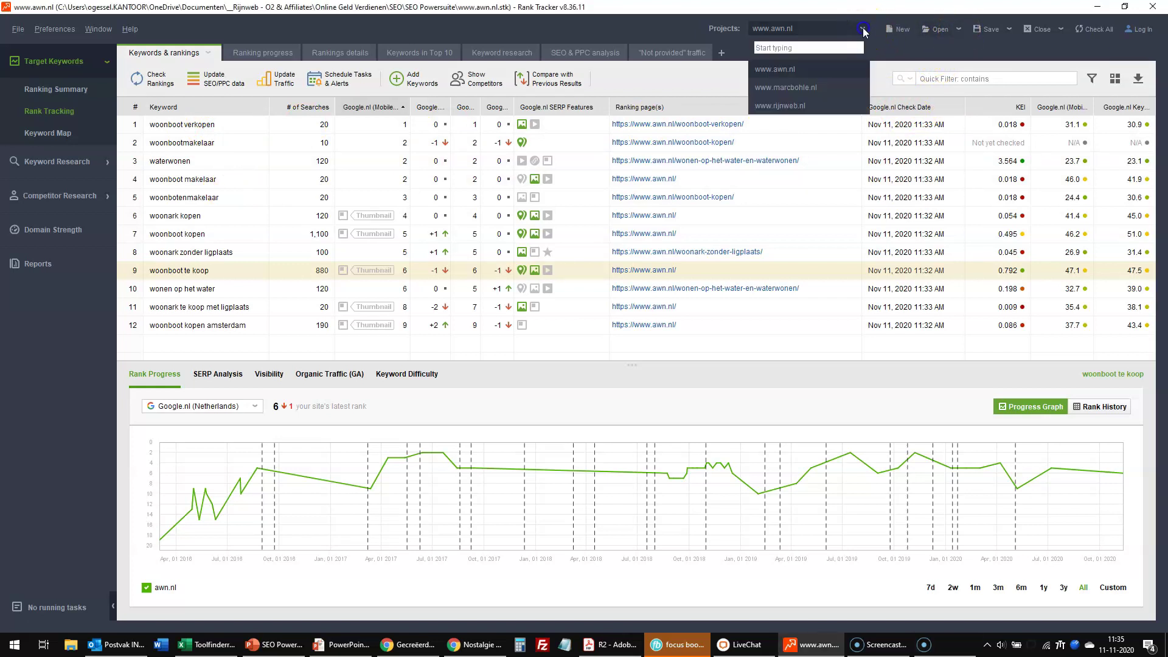
click(794, 88)
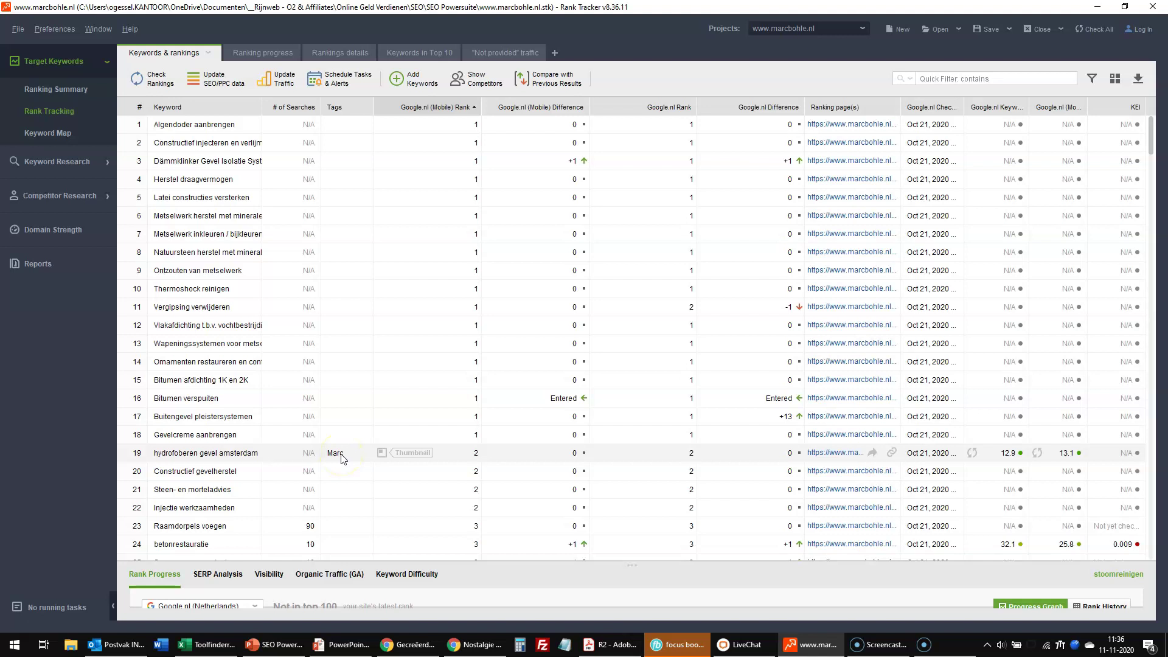
- Quick-filter the keyword list by "marc" and look through the matching keywords
click(1028, 79)
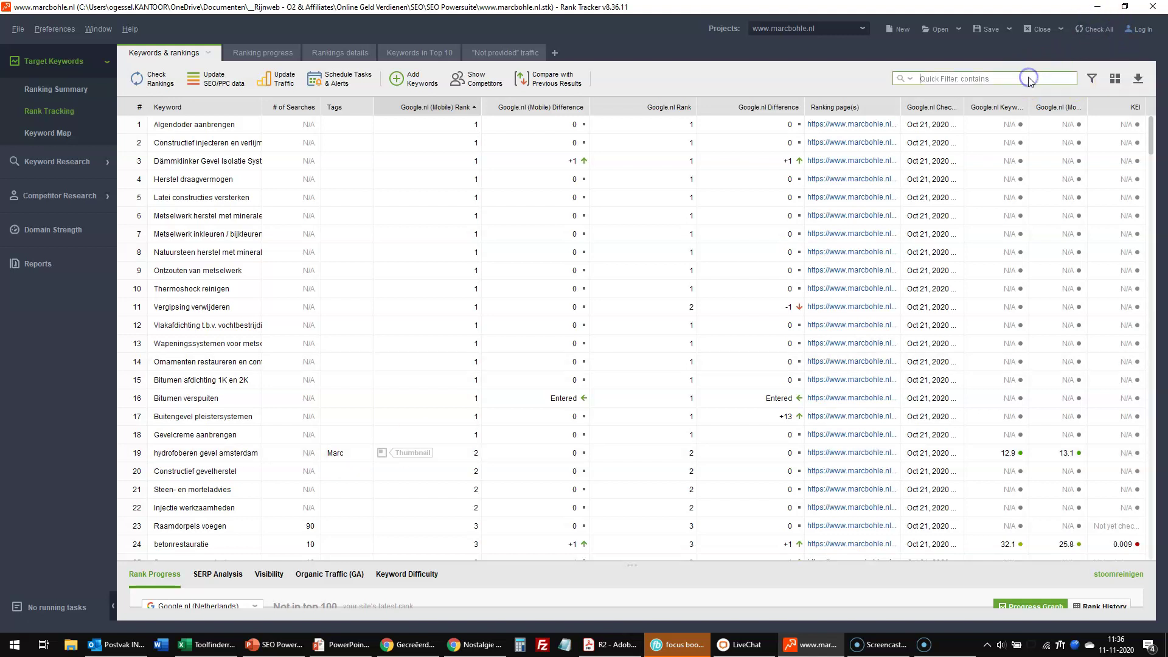
text(marc)
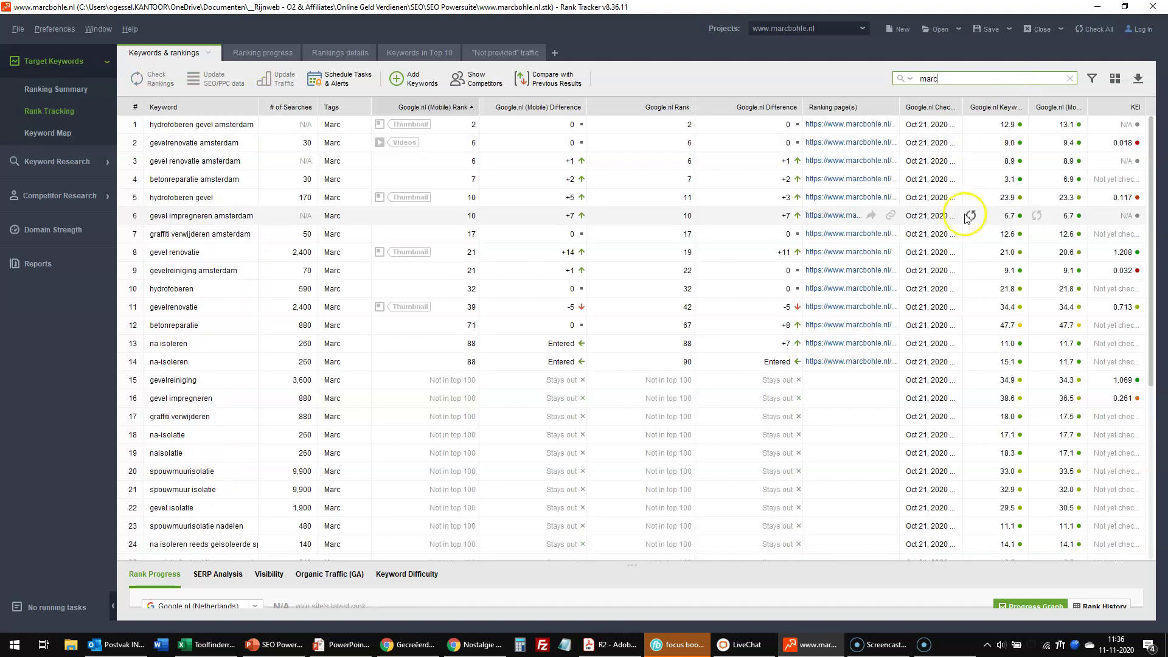
scroll(378, 358, down, 2)
scroll(386, 345, up, 2)
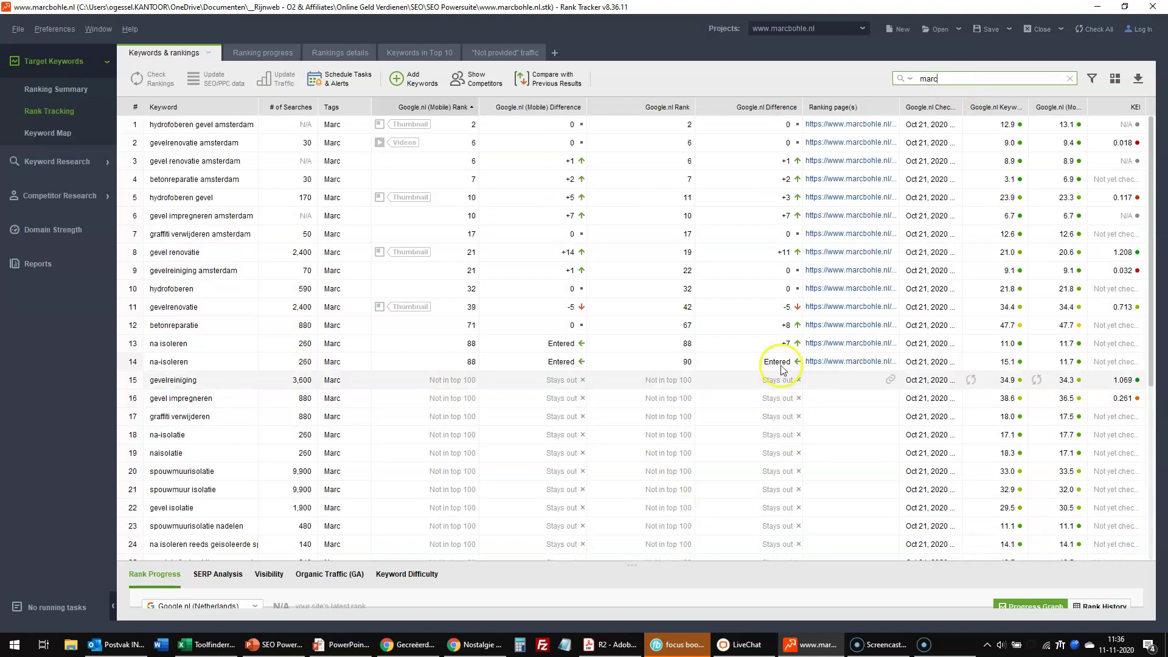
- Narrow both rank difference columns and widen the ranking pages column until its URLs are readable
drag(696, 110, 537, 121)
drag(727, 109, 663, 126)
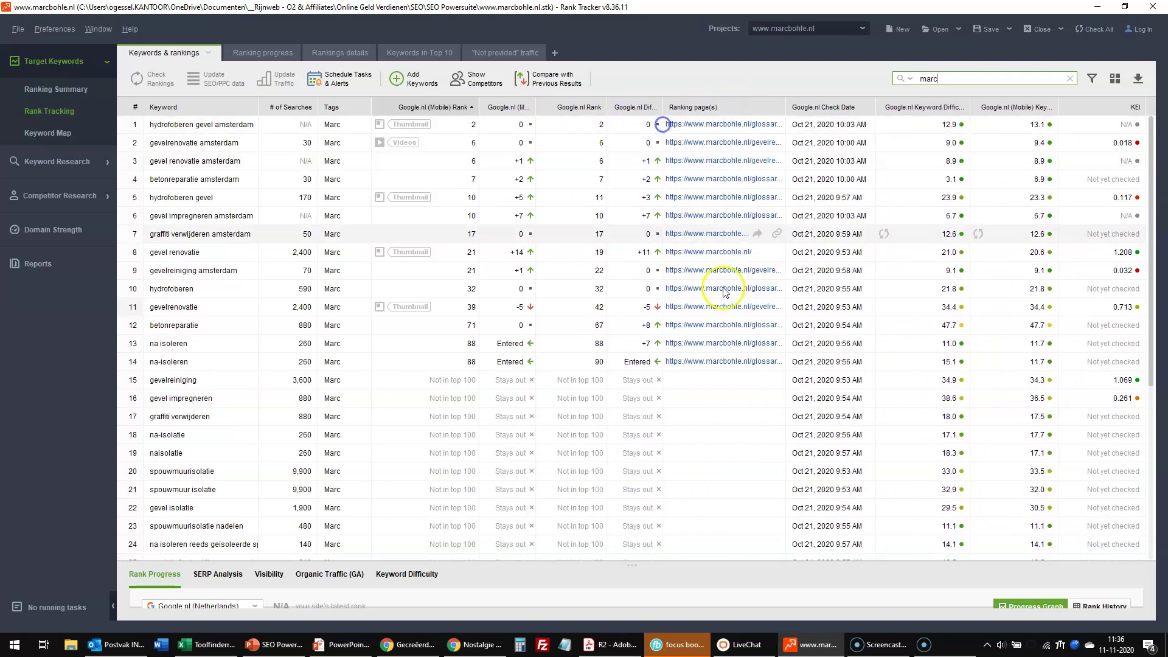
drag(785, 113, 917, 125)
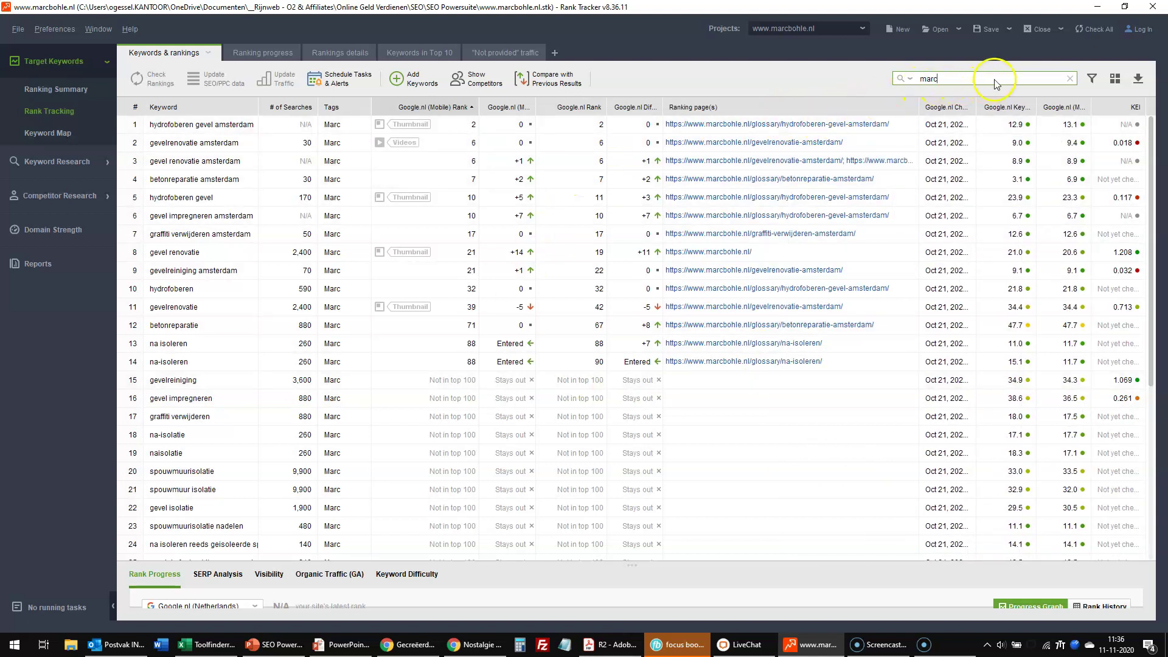
- Clear the quick filter and add a filter condition for # of Searches more than 100
click(1070, 79)
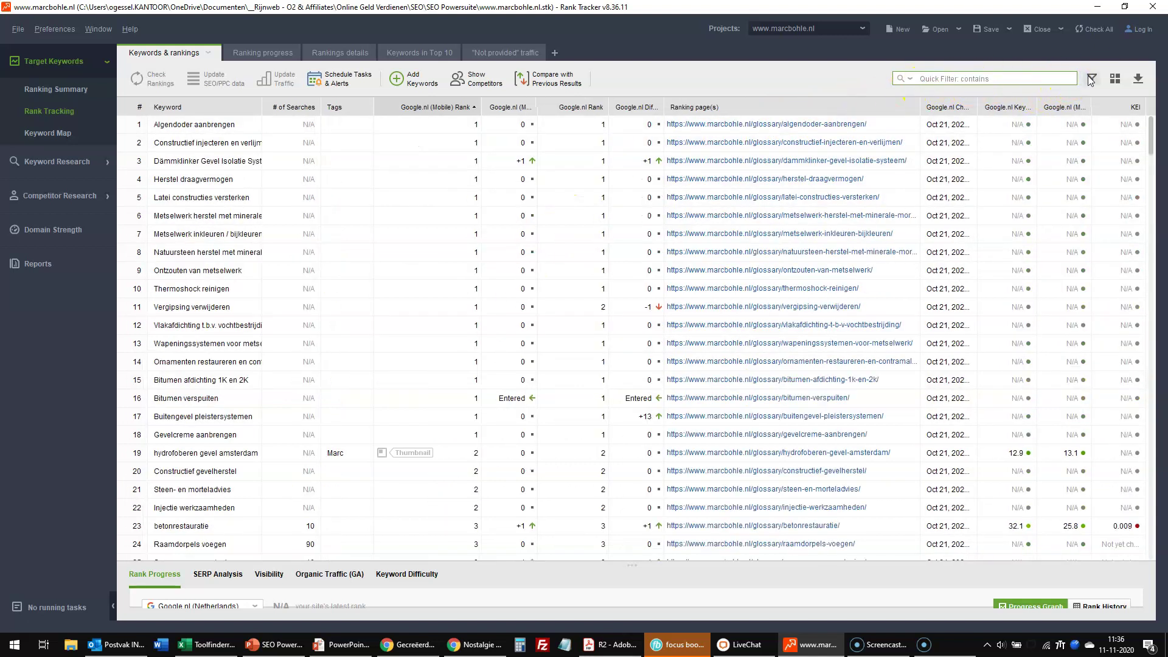
click(1092, 78)
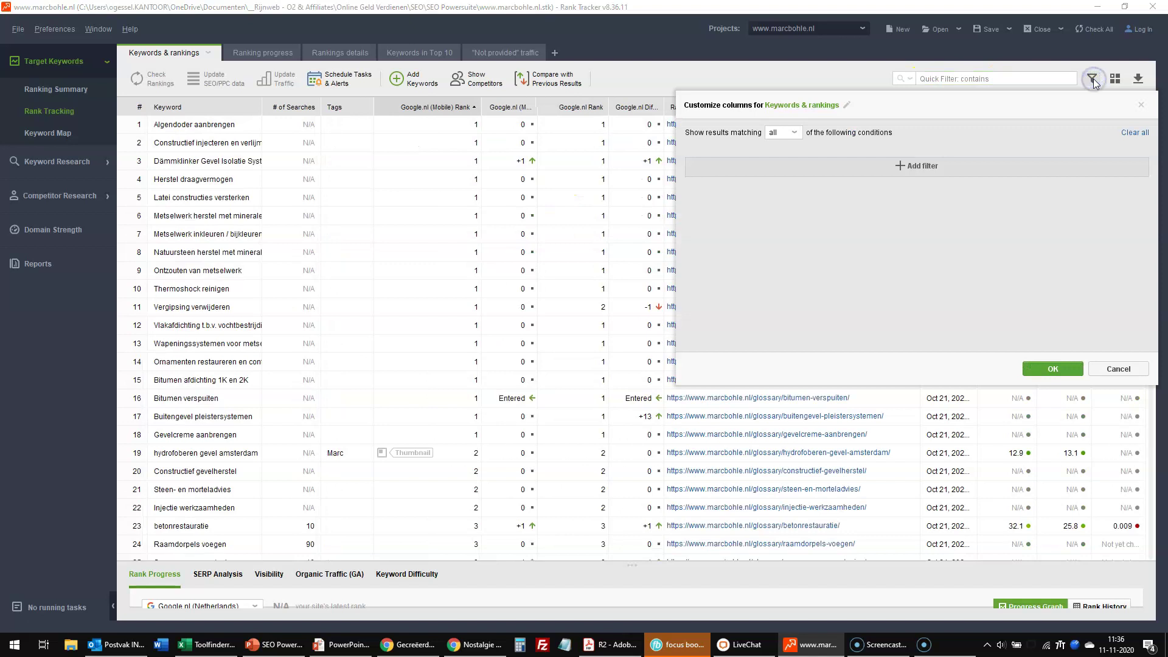
click(947, 172)
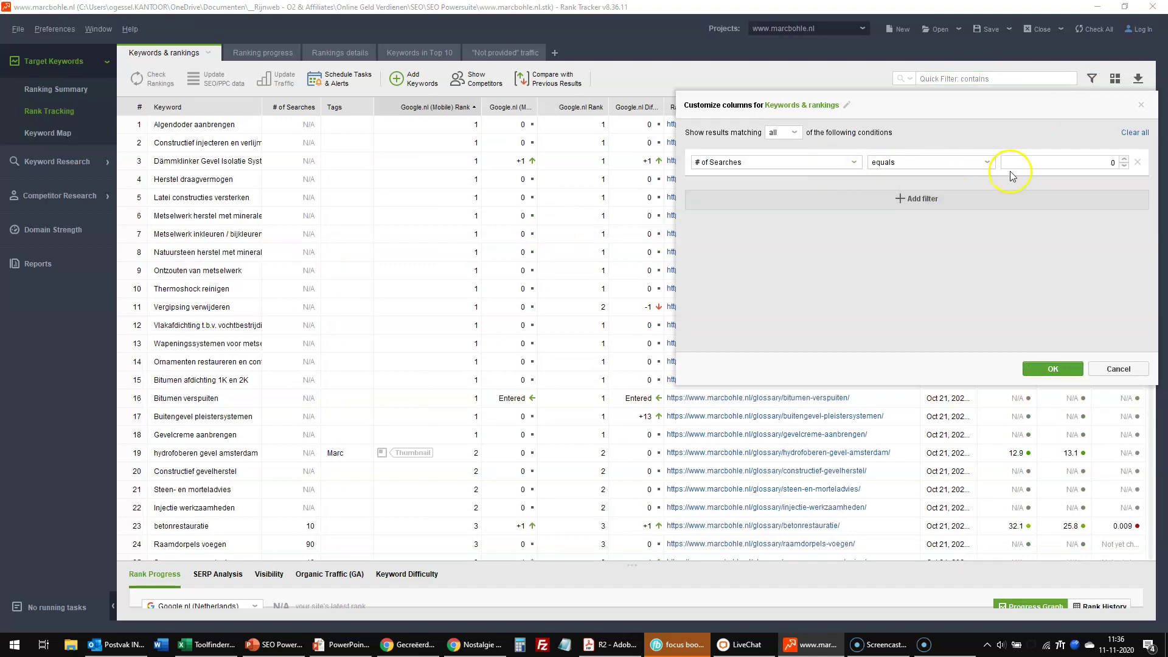
click(973, 162)
click(918, 202)
click(1034, 163)
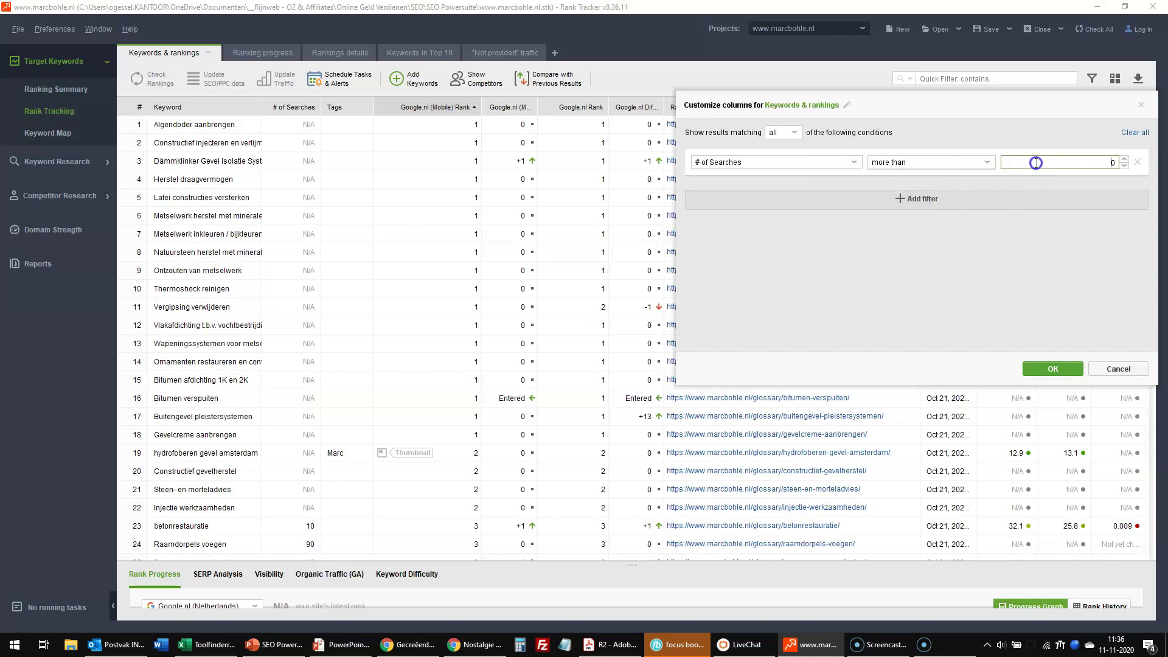
text(100)
- Add a second filter condition for Avg. Rank less than 30 and apply the filter to the keyword list
click(874, 195)
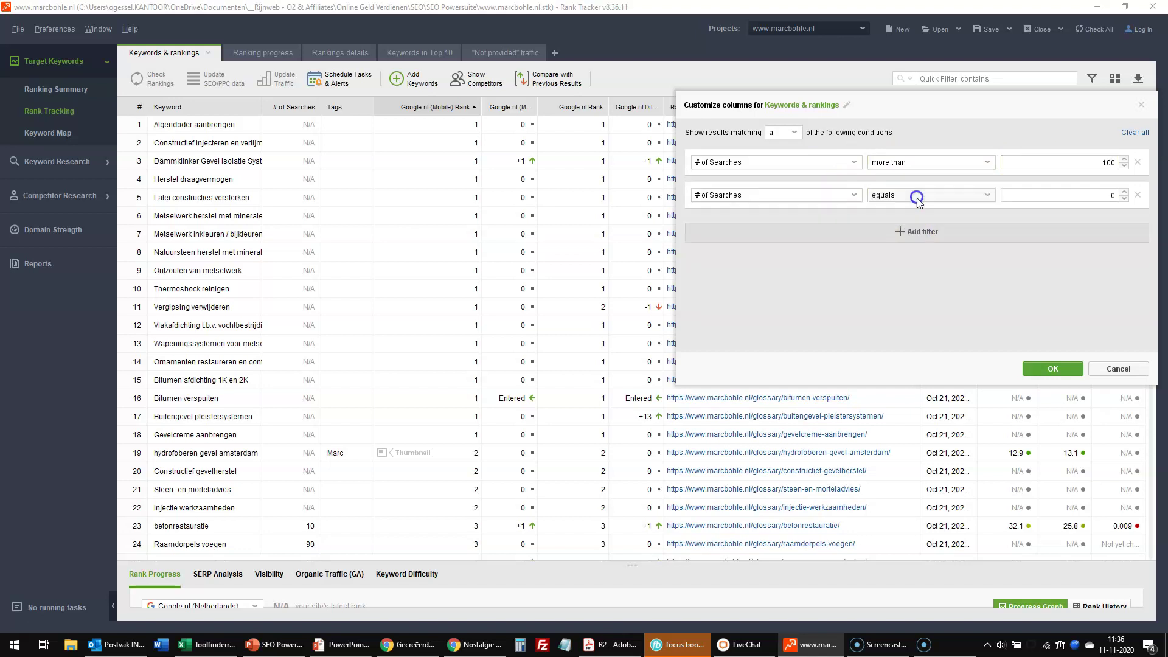
click(853, 197)
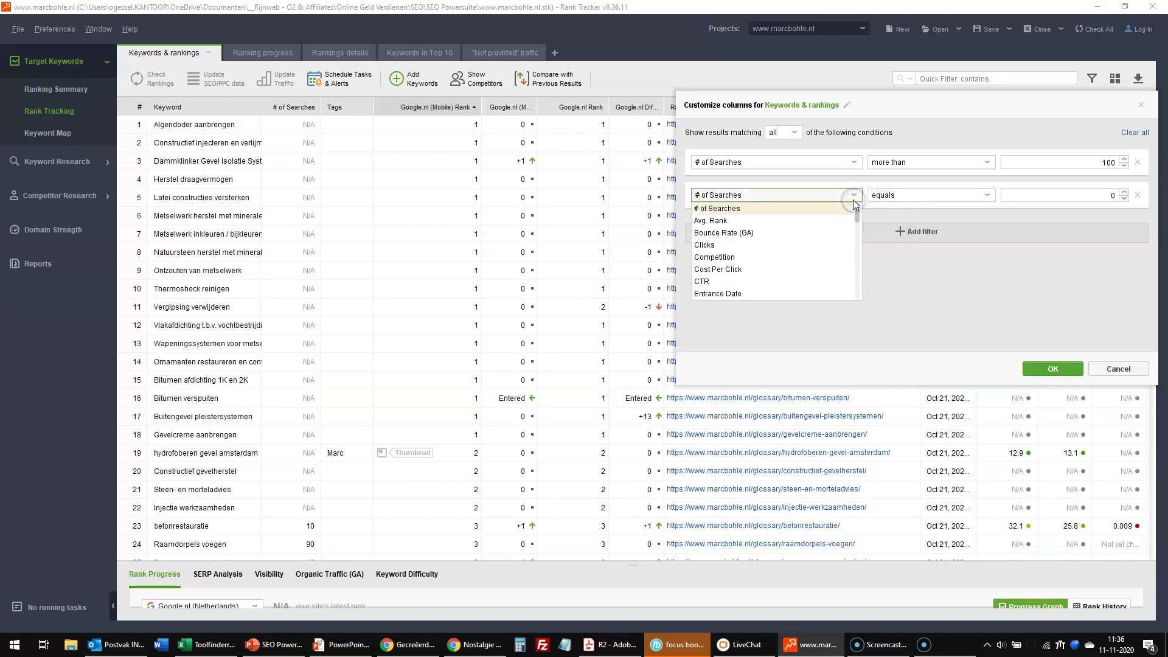
click(774, 222)
click(957, 196)
click(906, 221)
click(1023, 192)
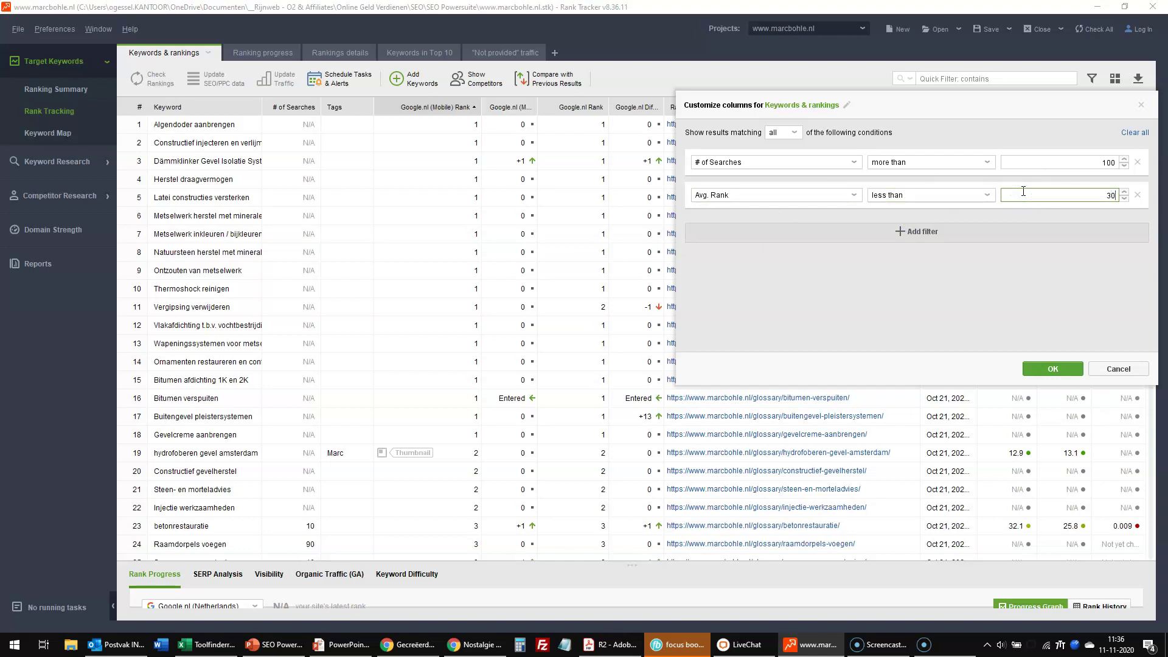
click(1028, 365)
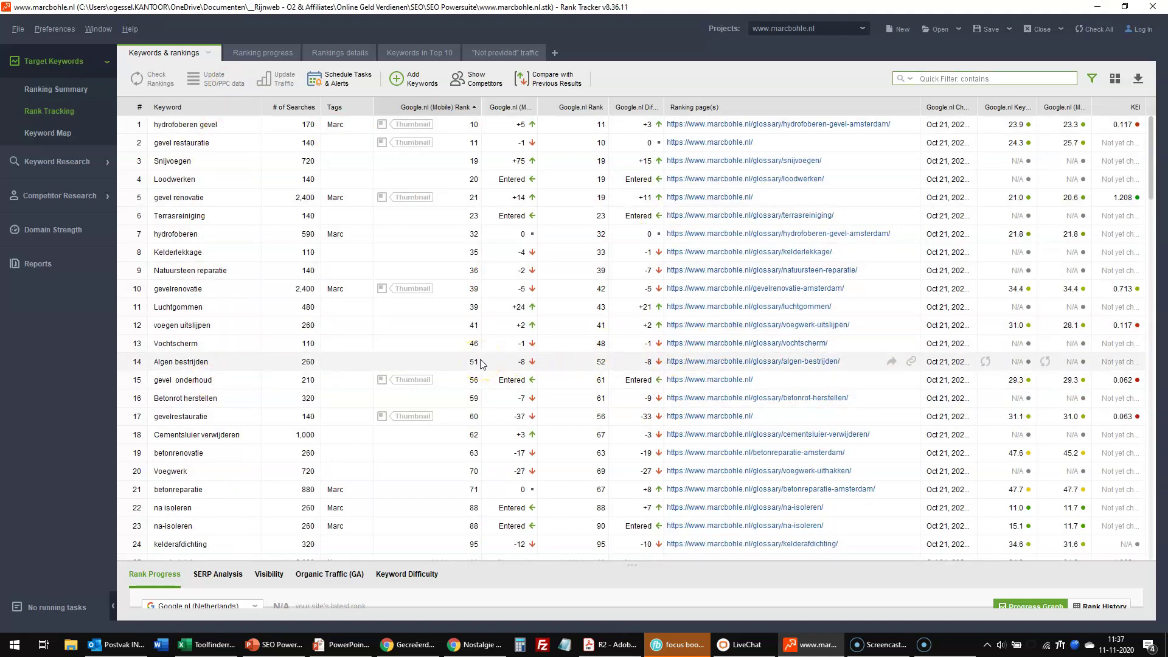
- Extend the keyword filter with a third condition, Tags contains "marc", and apply it
click(1093, 79)
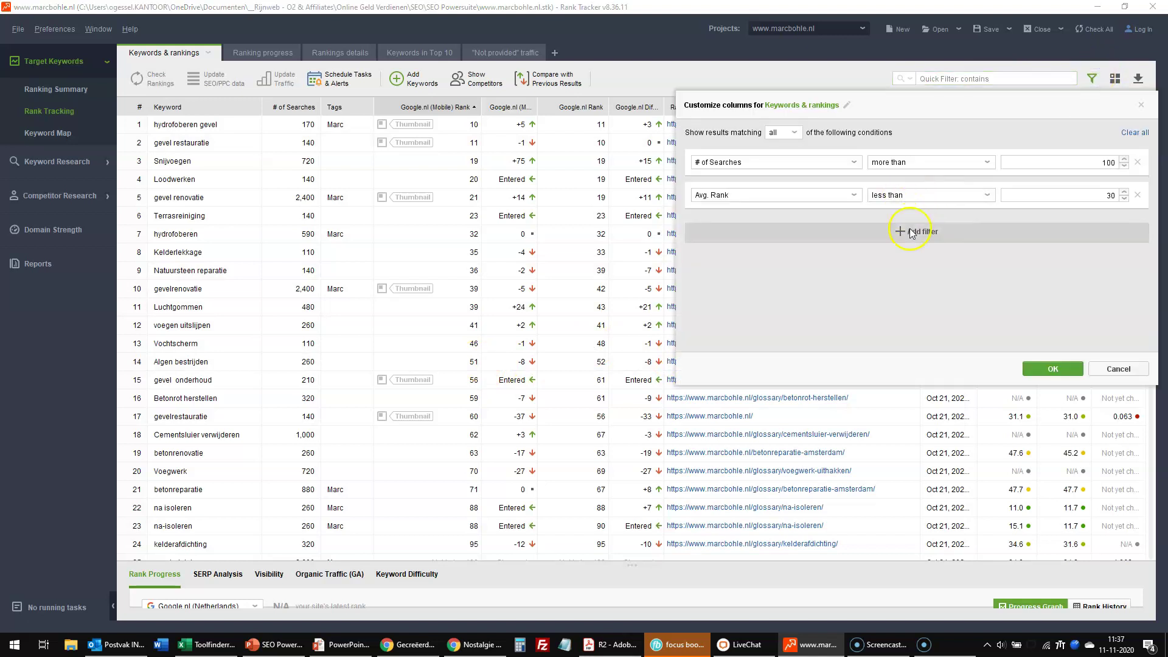
click(910, 228)
click(852, 228)
scroll(785, 268, down, 5)
scroll(789, 278, down, 5)
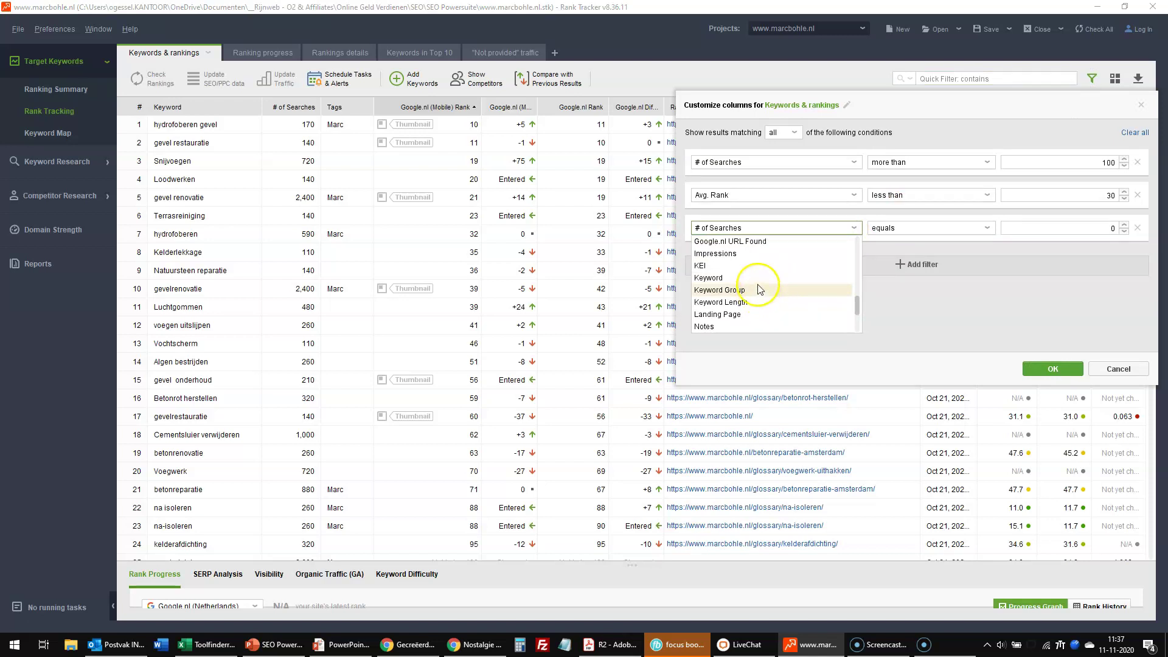
click(730, 303)
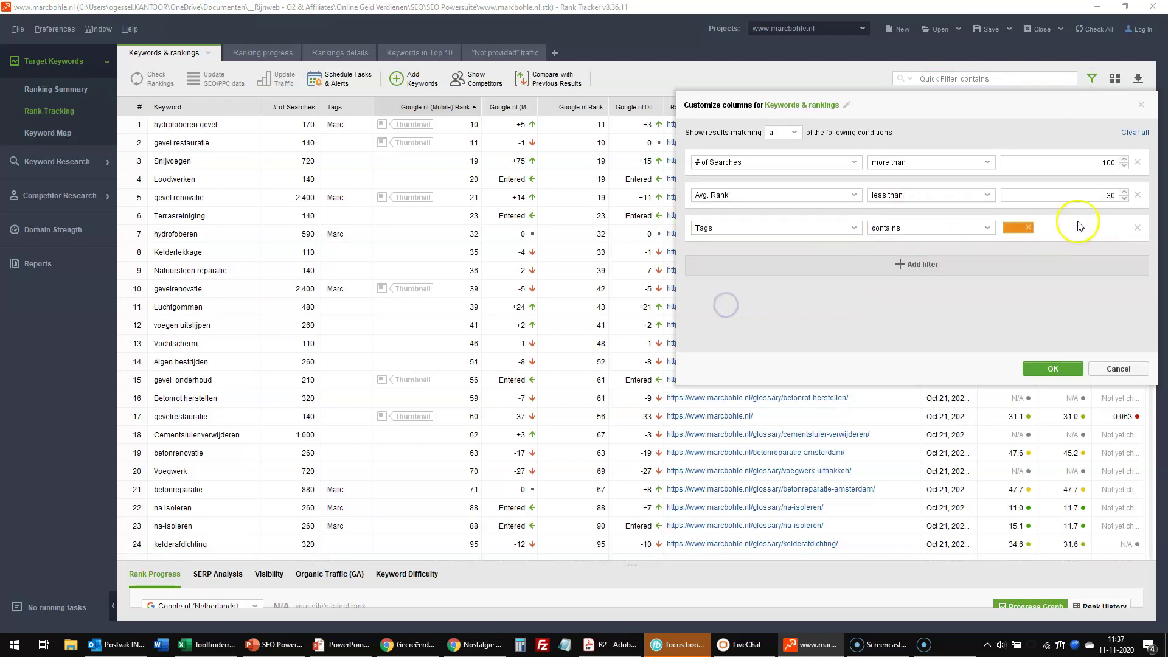
click(1048, 228)
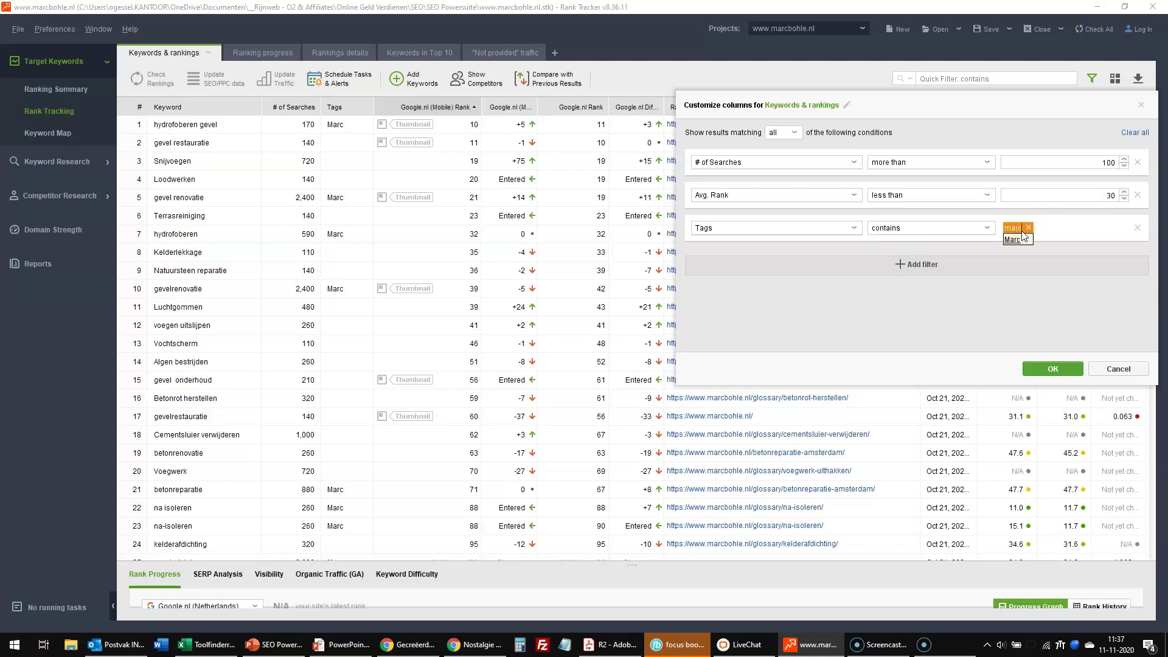
click(1067, 369)
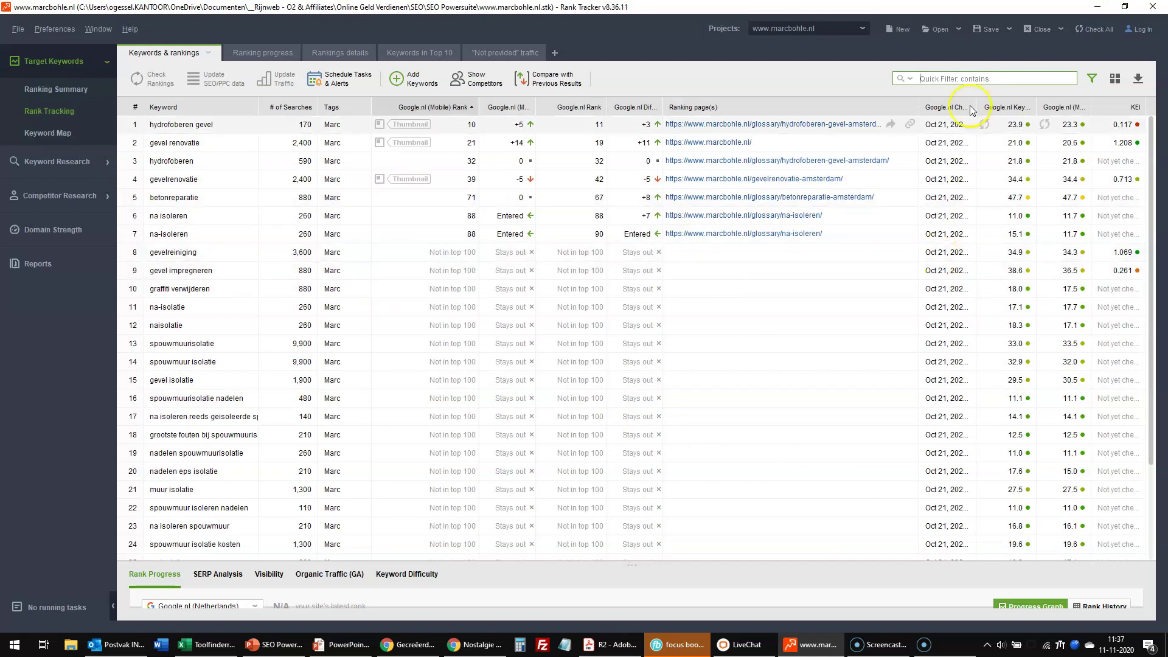
click(862, 29)
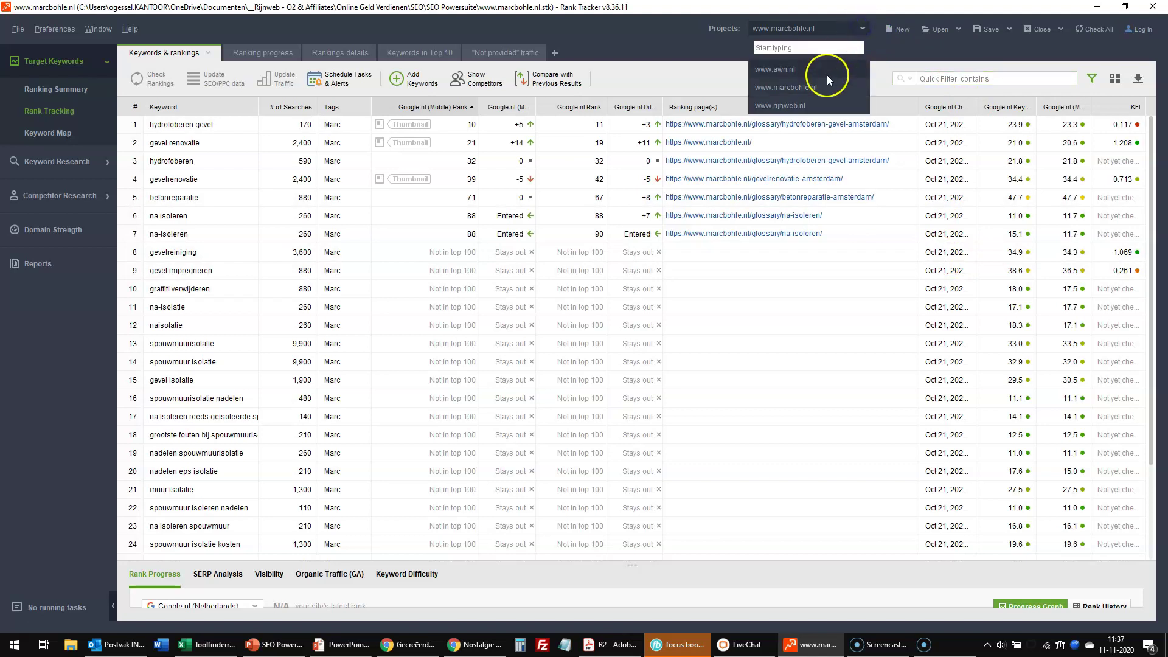
click(784, 72)
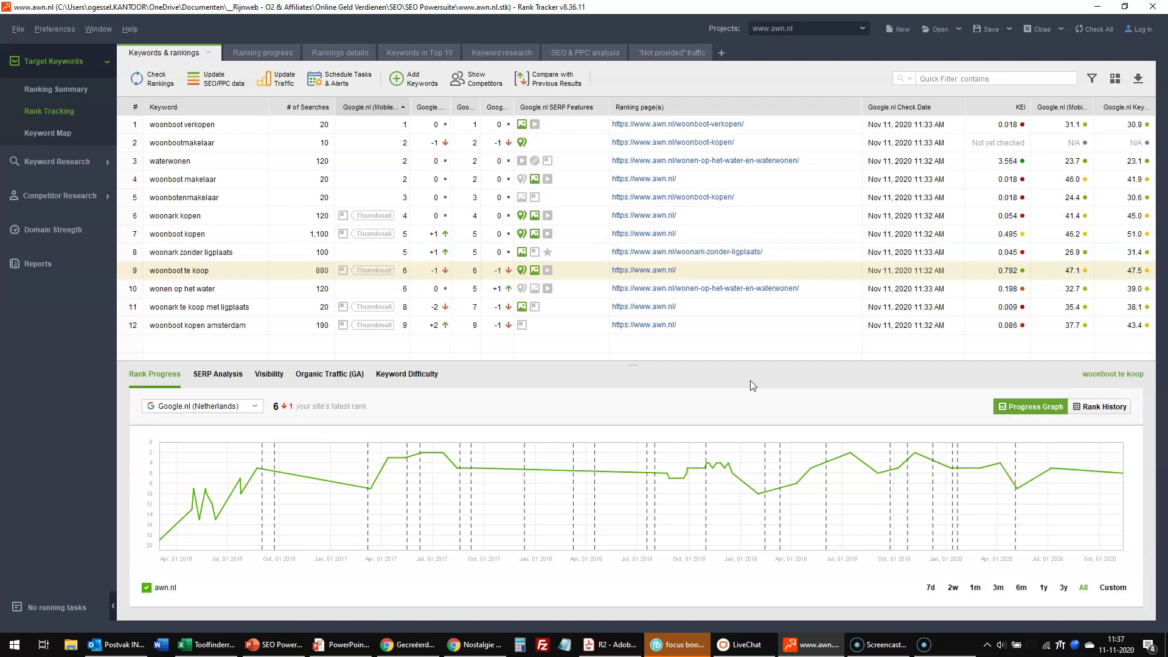
click(34, 267)
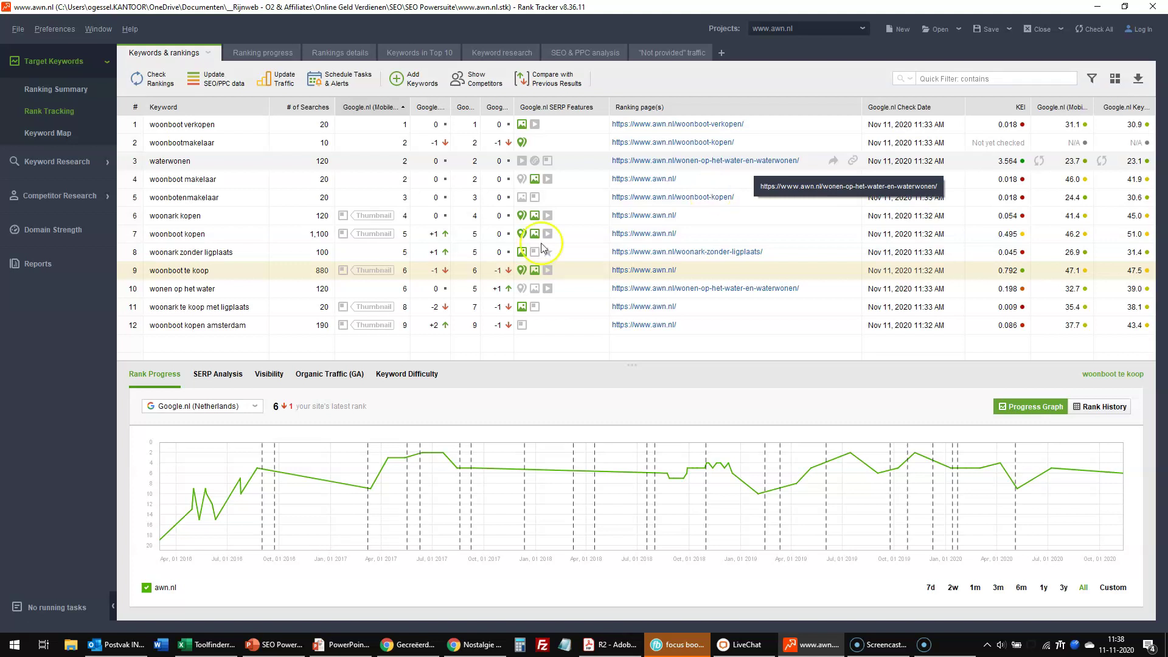
click(38, 264)
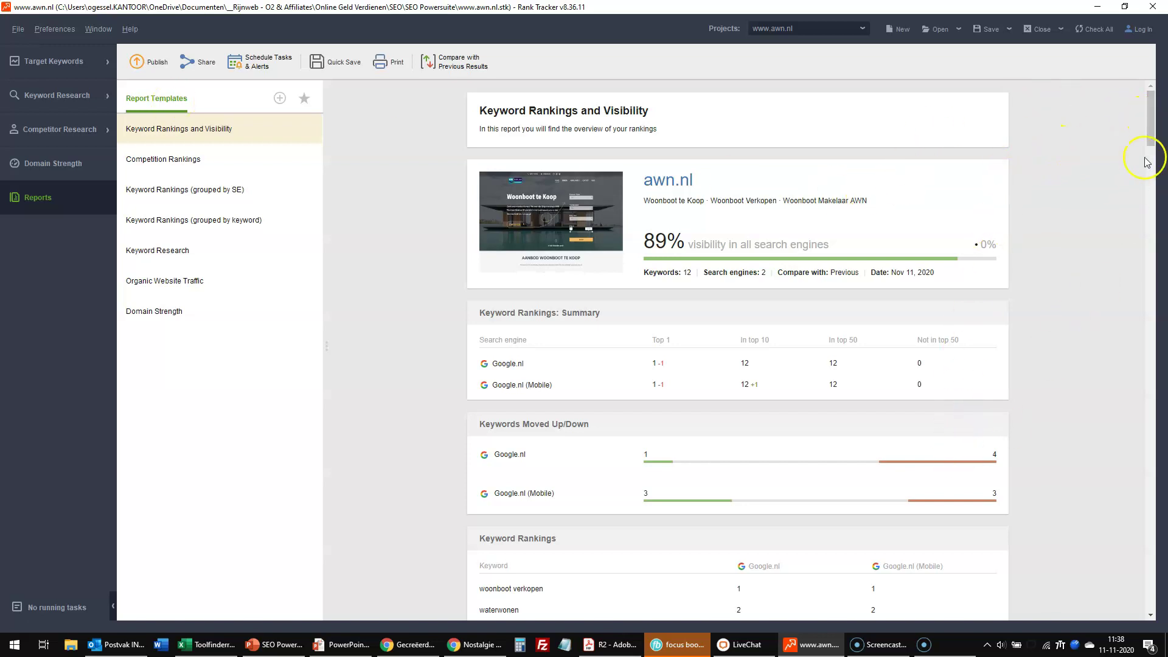
mouse_move(1150, 125)
mouse_down()
mouse_move(1163, 296)
mouse_move(1164, 129)
mouse_up()
- Examine the widgets available for the Keyword Rankings and Visibility report template, then leave template editing without saving
click(287, 129)
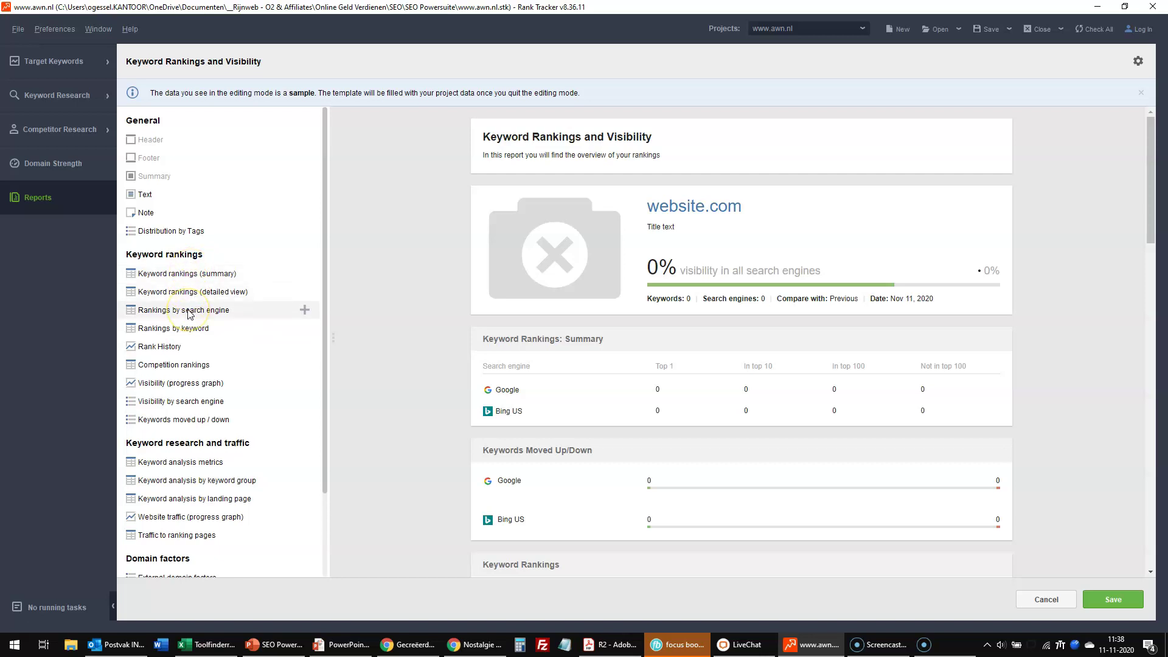
drag(324, 412, 326, 477)
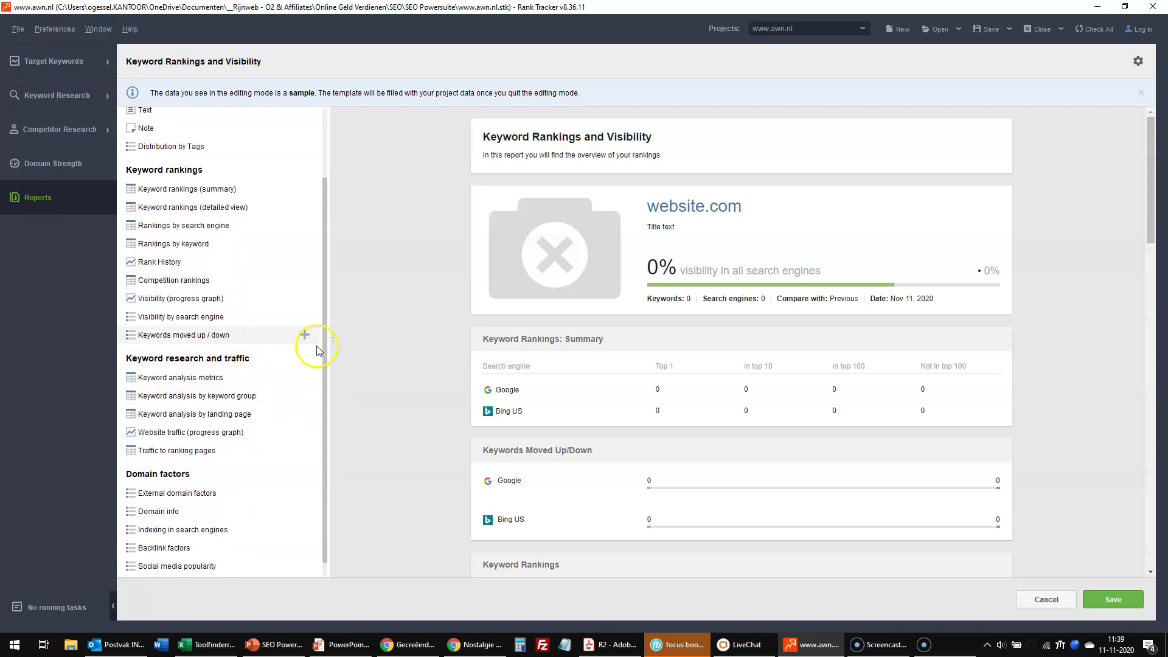
scroll(255, 459, down, 1)
scroll(254, 426, up, 5)
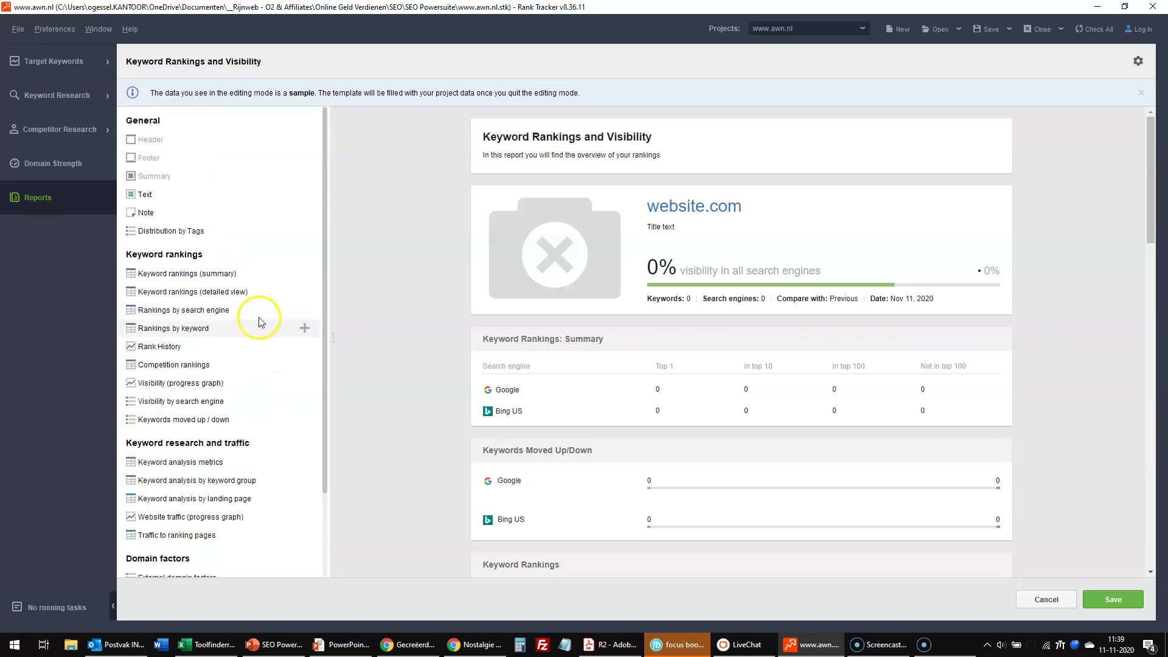
click(161, 148)
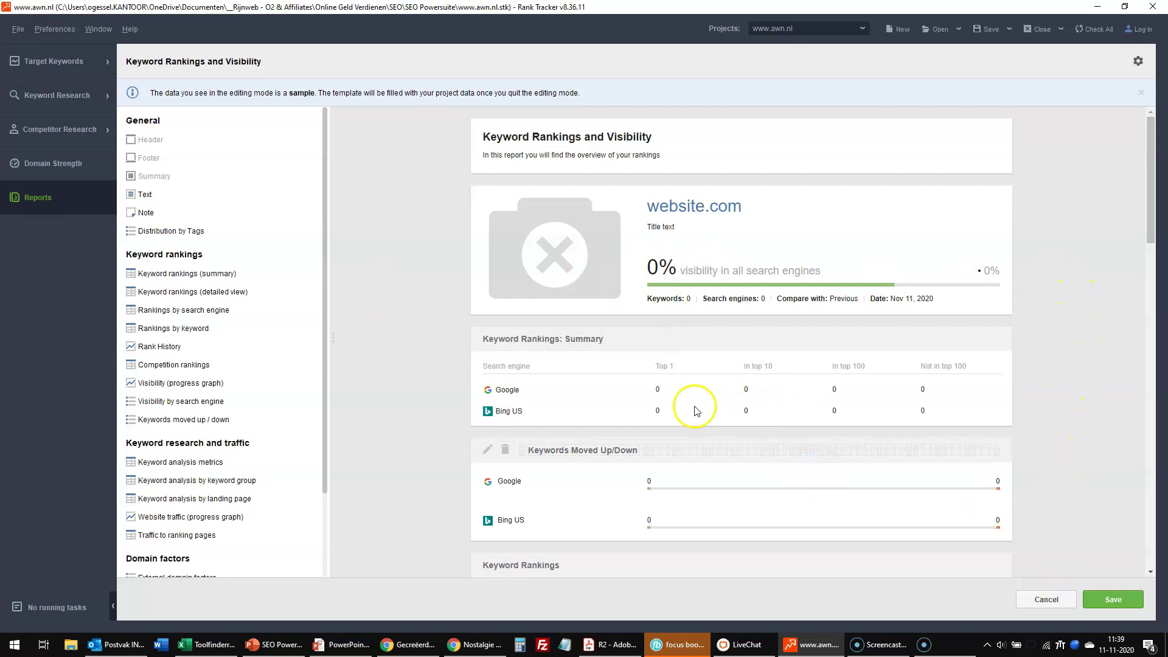
click(1045, 599)
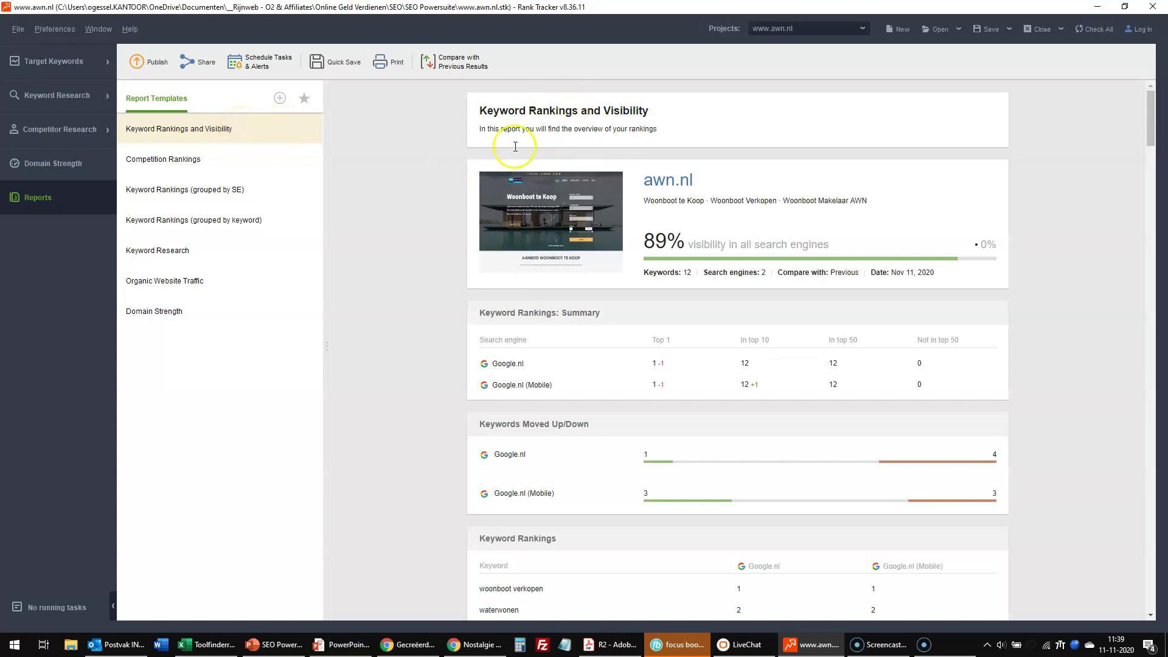
- Set the header logo of the Keyword Rankings and Visibility template to Company logo and save the template
click(287, 129)
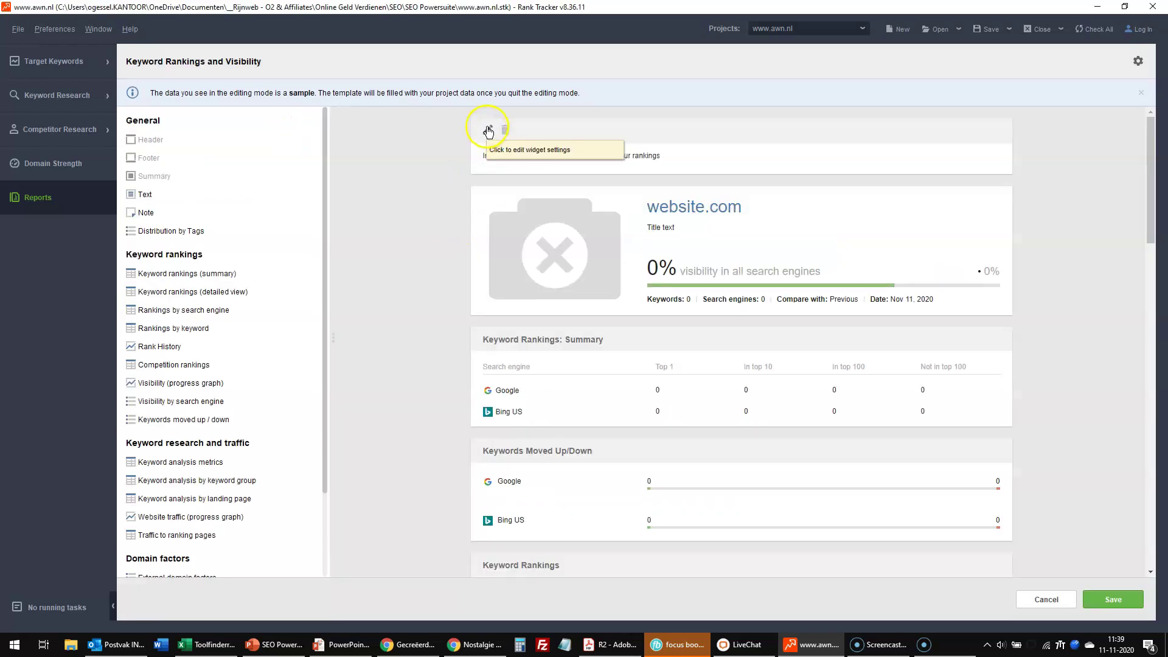
click(489, 130)
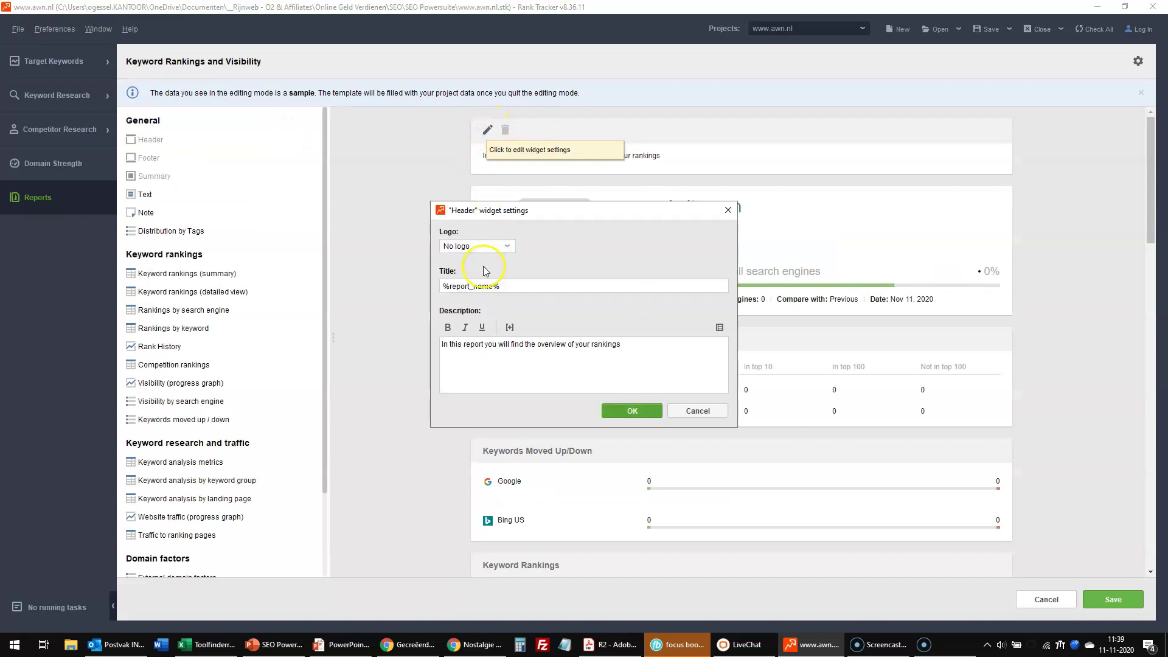
click(484, 248)
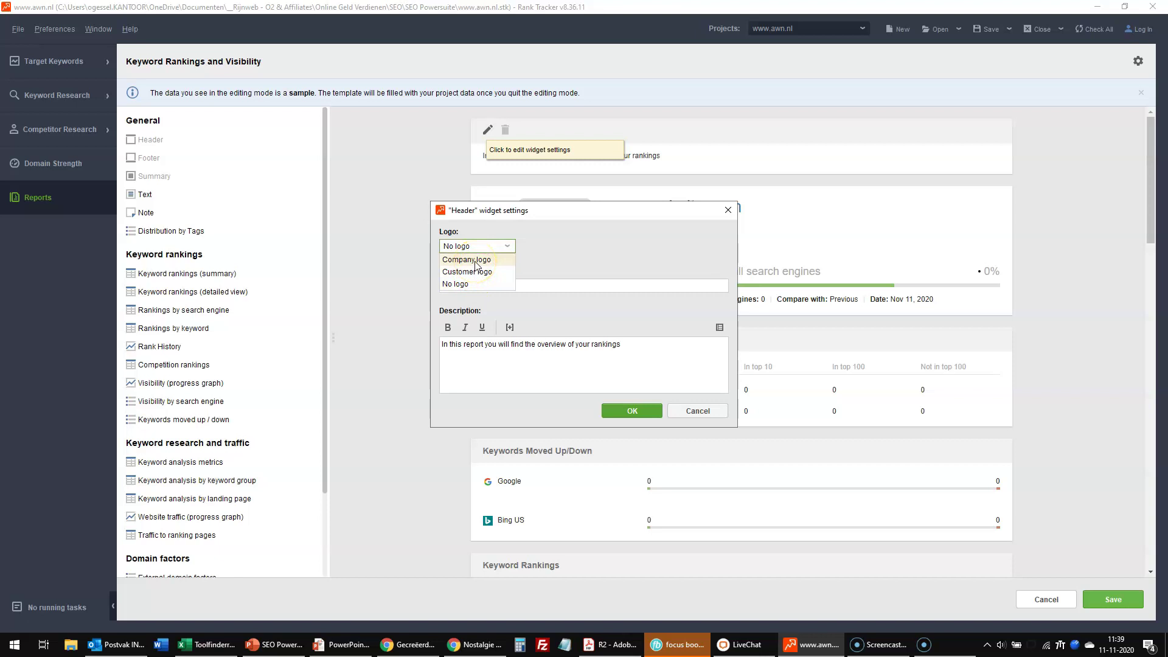
click(472, 260)
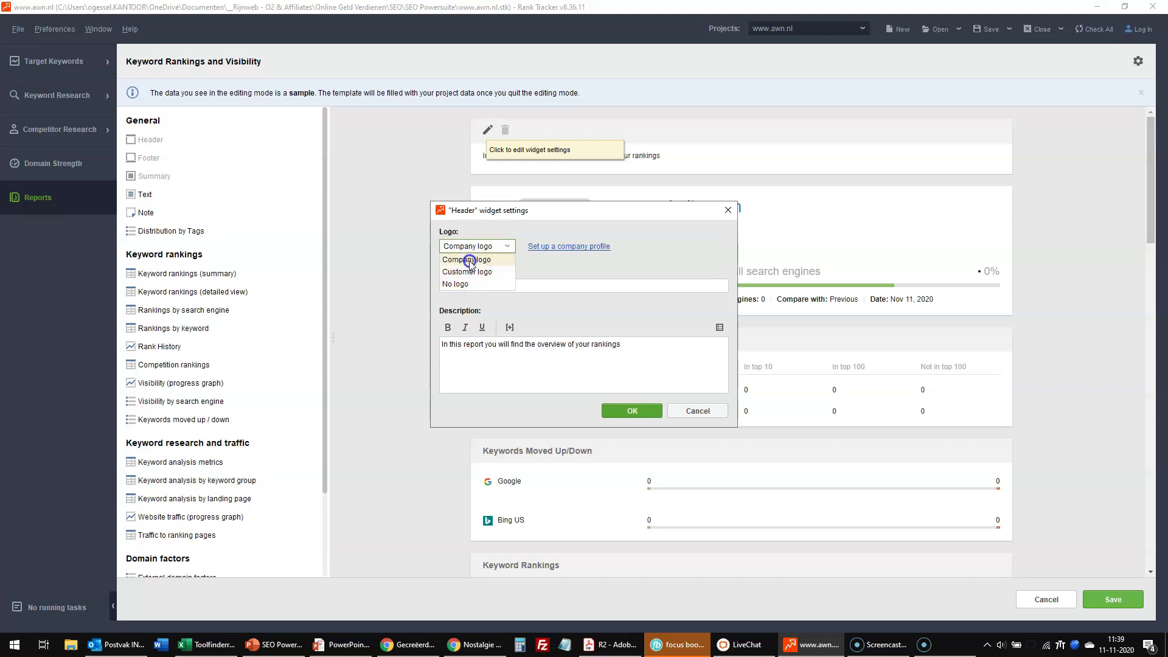
click(574, 245)
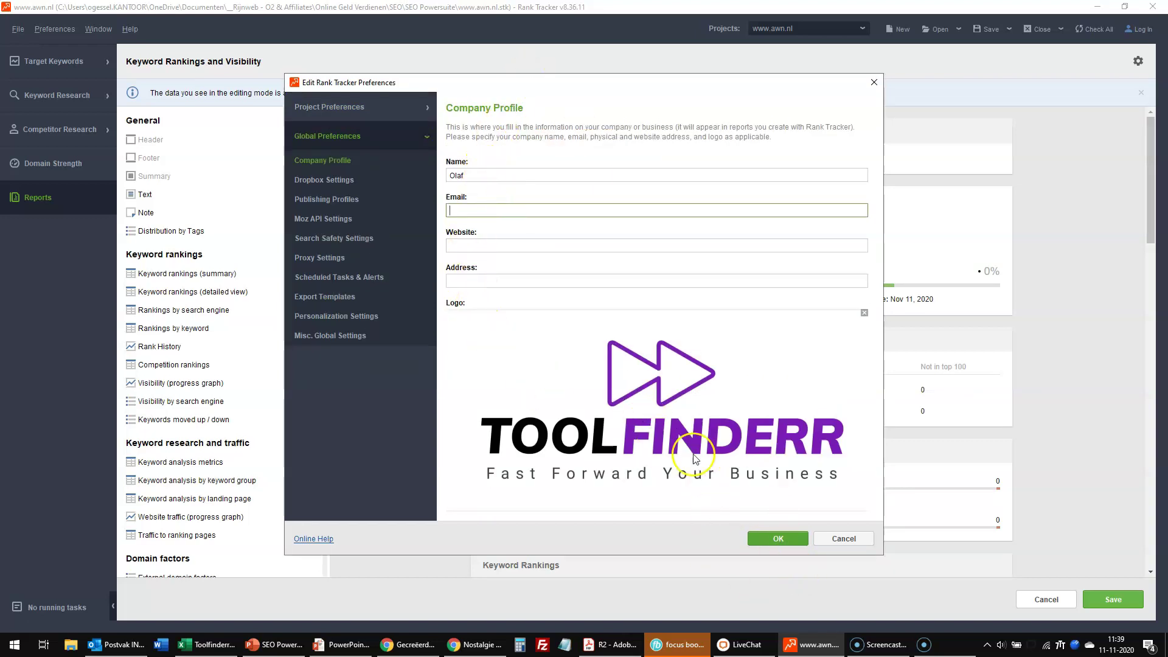
click(762, 539)
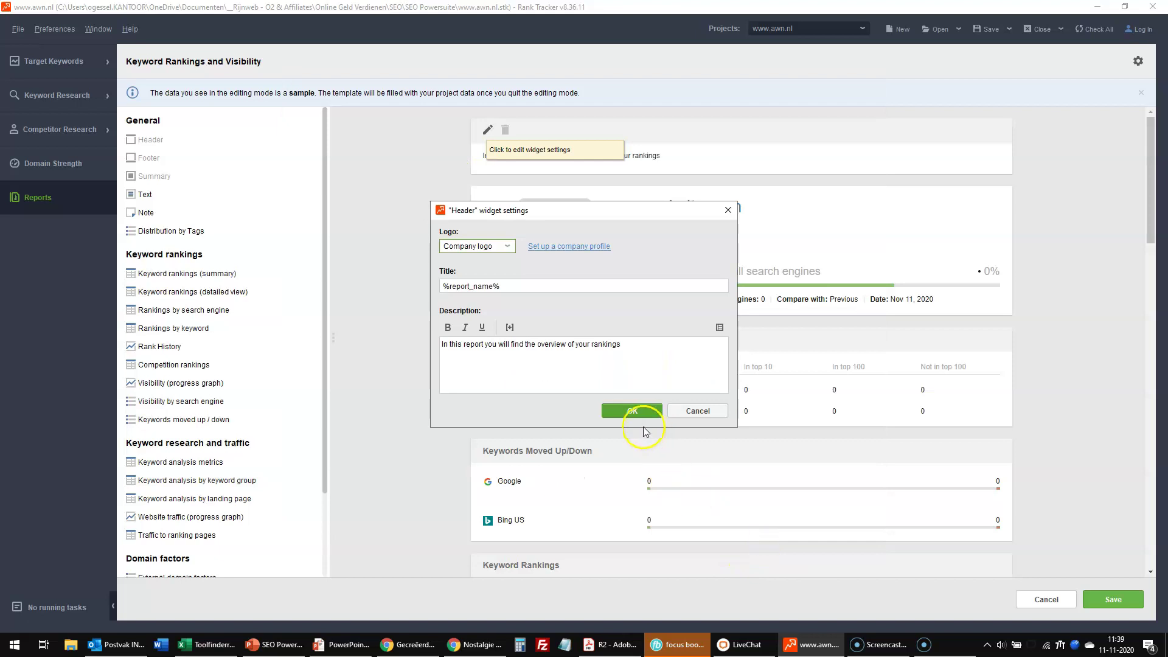
click(630, 411)
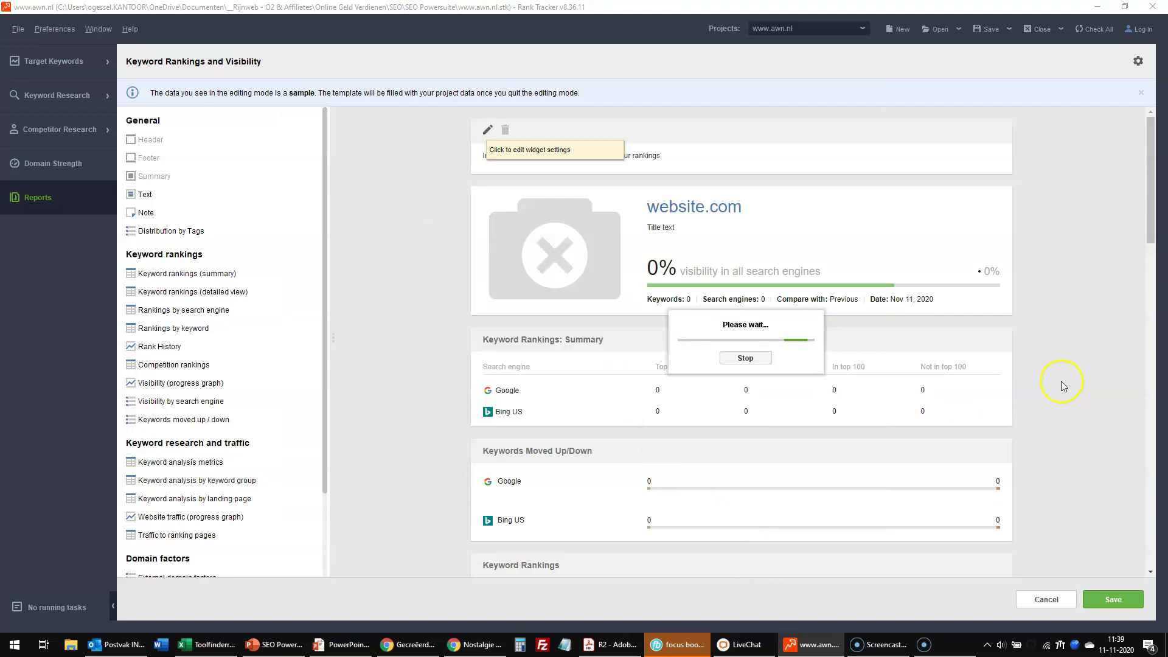
click(1111, 599)
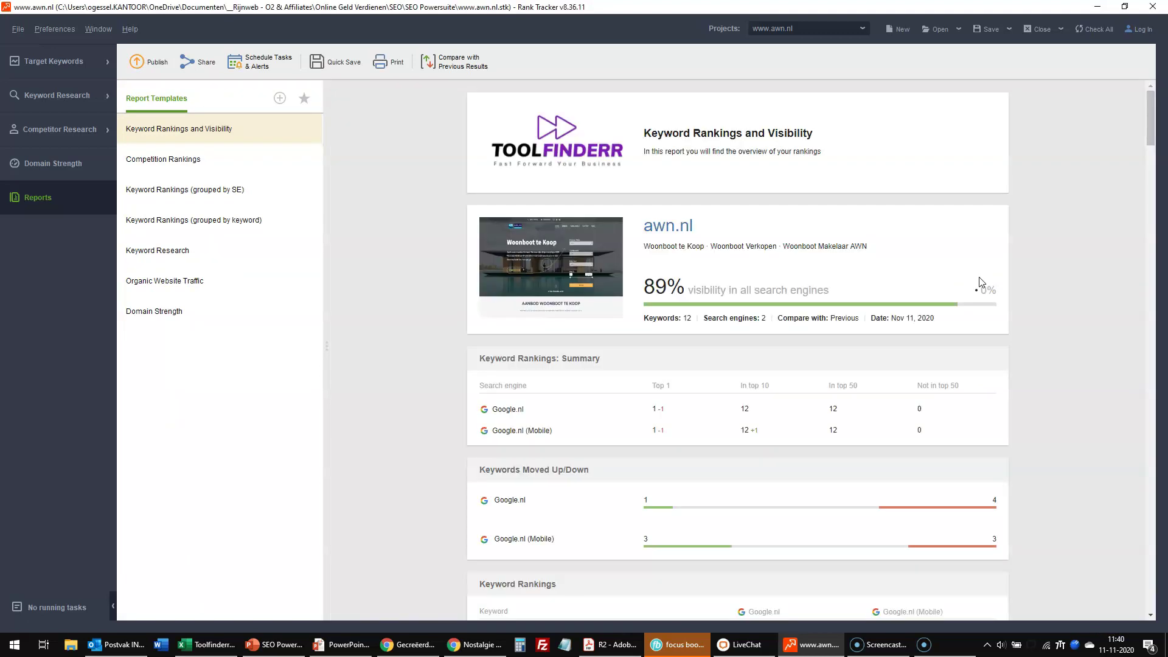
- Look through the Keyword Rankings and Visibility report, including the progress graphs of the individual keywords
click(981, 276)
scroll(1143, 131, down, 15)
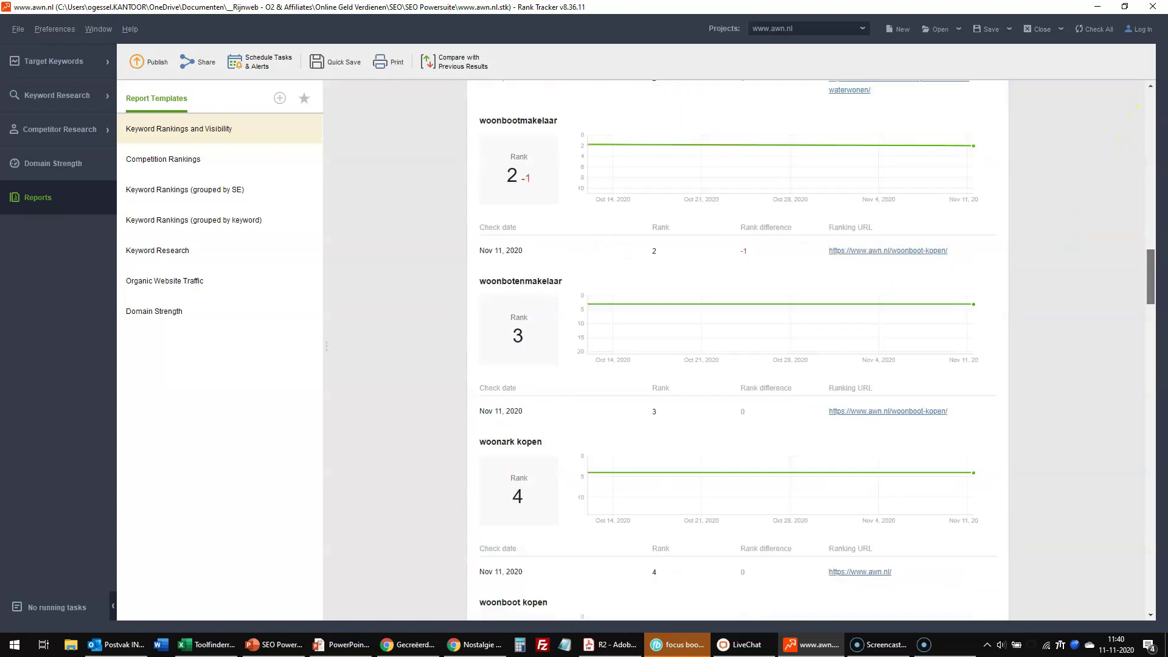
scroll(738, 350, up, 15)
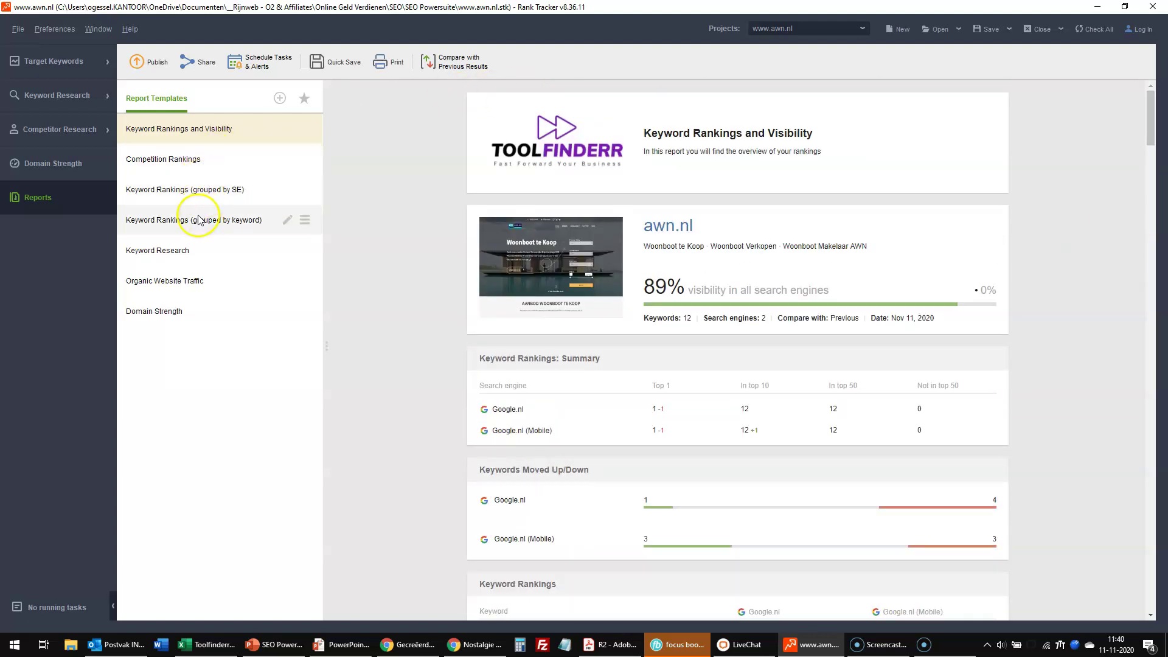
- Open the Keyword Research template for editing, save it and review the report's keyword analysis metrics
click(287, 251)
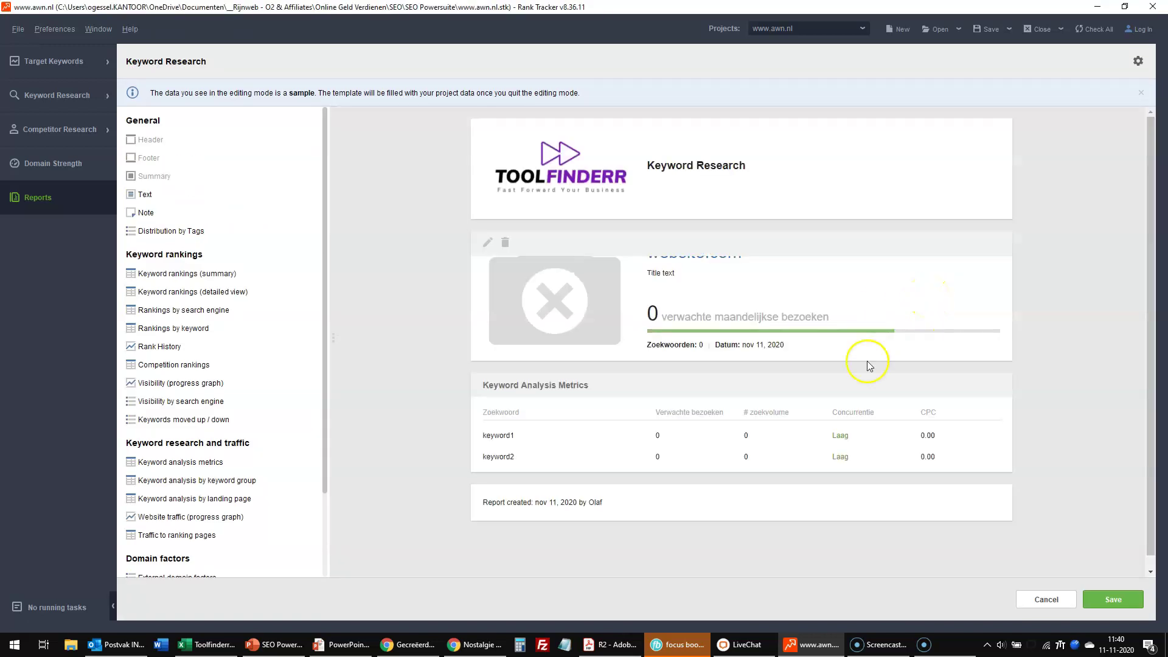
click(1108, 599)
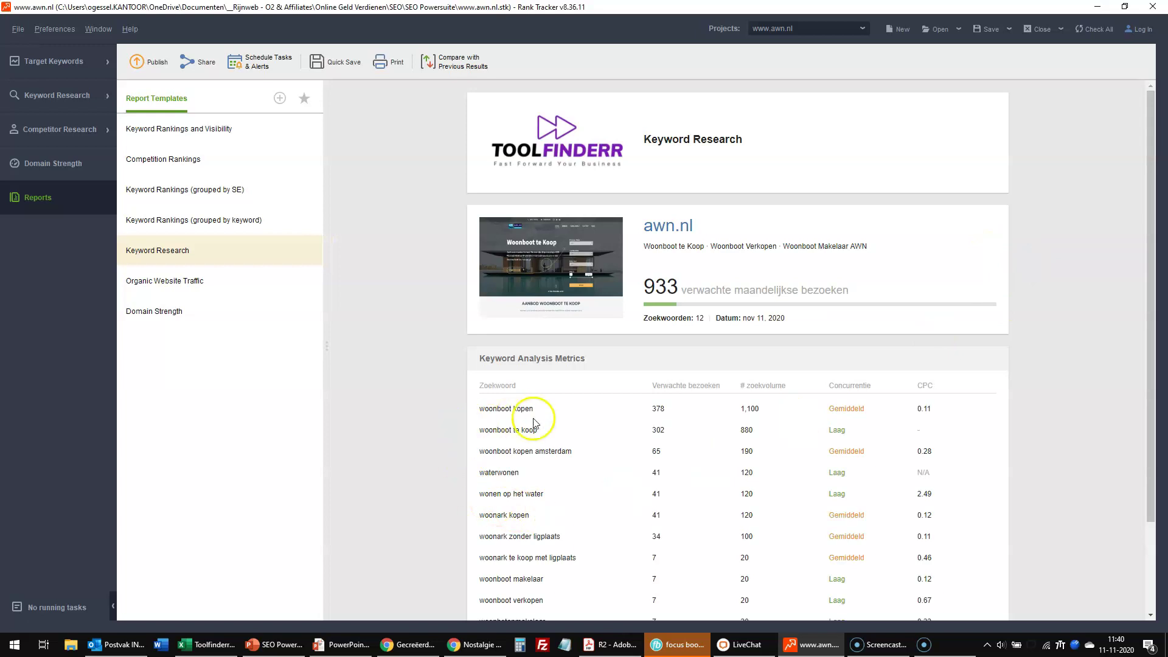
drag(1154, 242, 1153, 331)
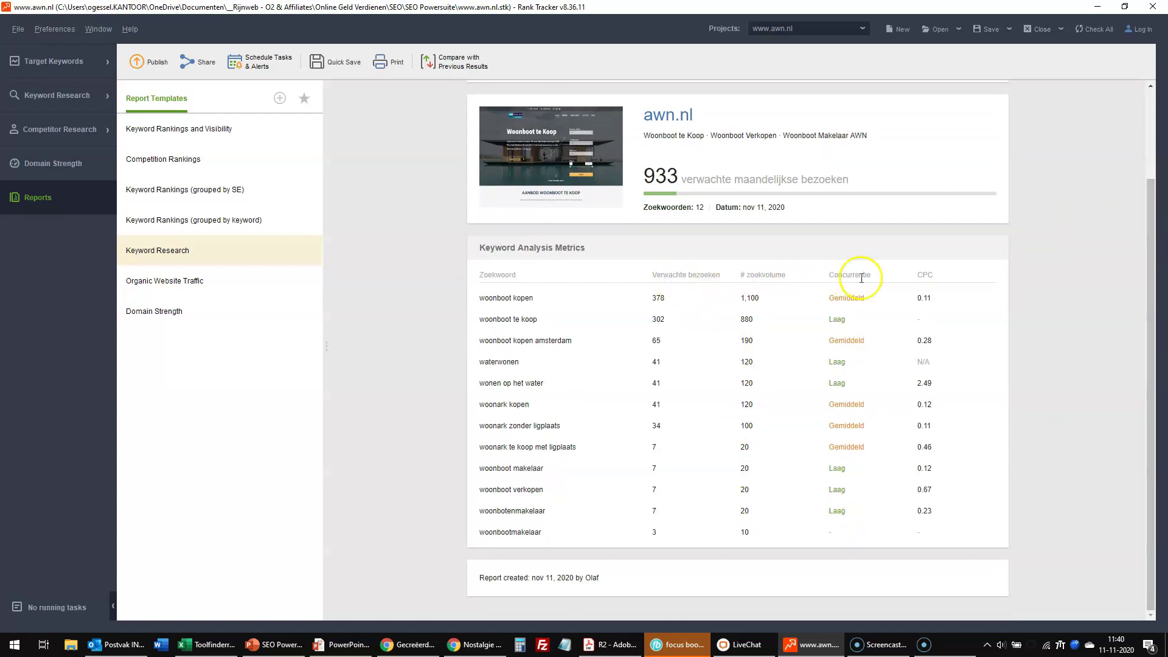
drag(1152, 486, 1147, 368)
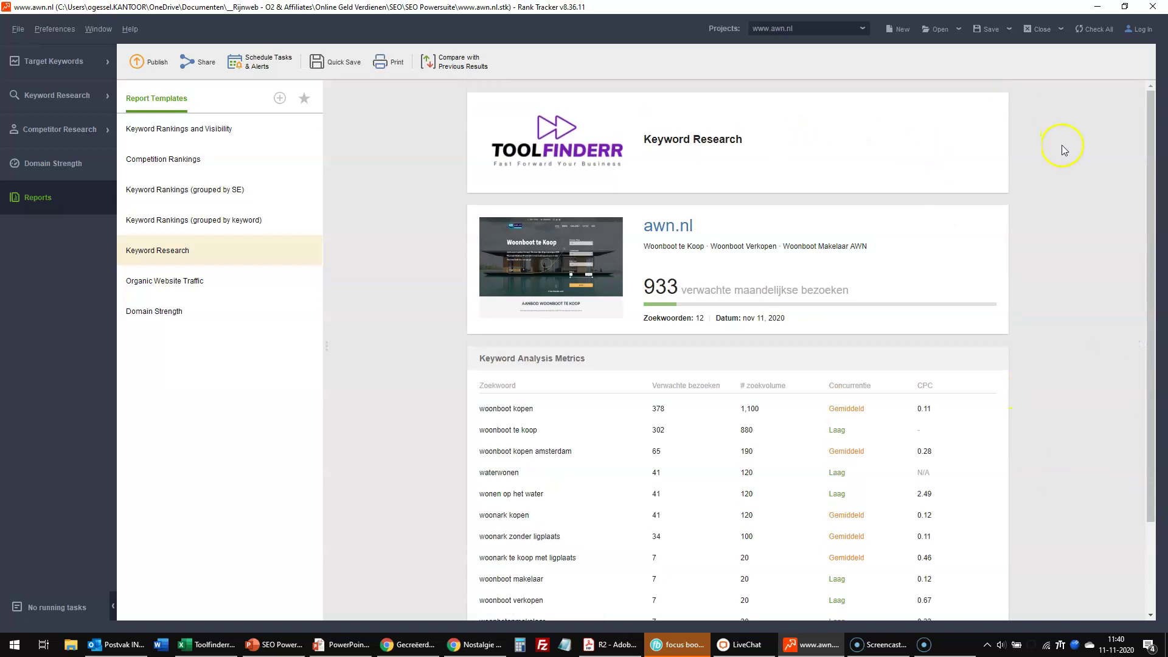
- Set the report language of the Keyword Research template to English in its localization settings and save the template
click(292, 251)
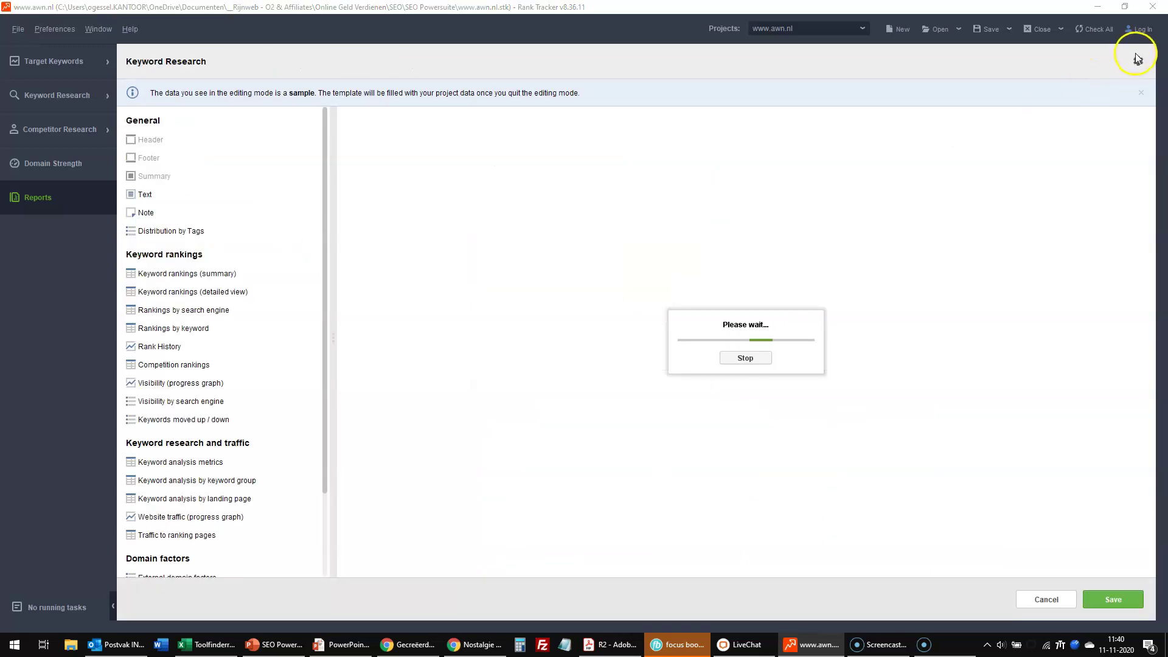
click(1138, 61)
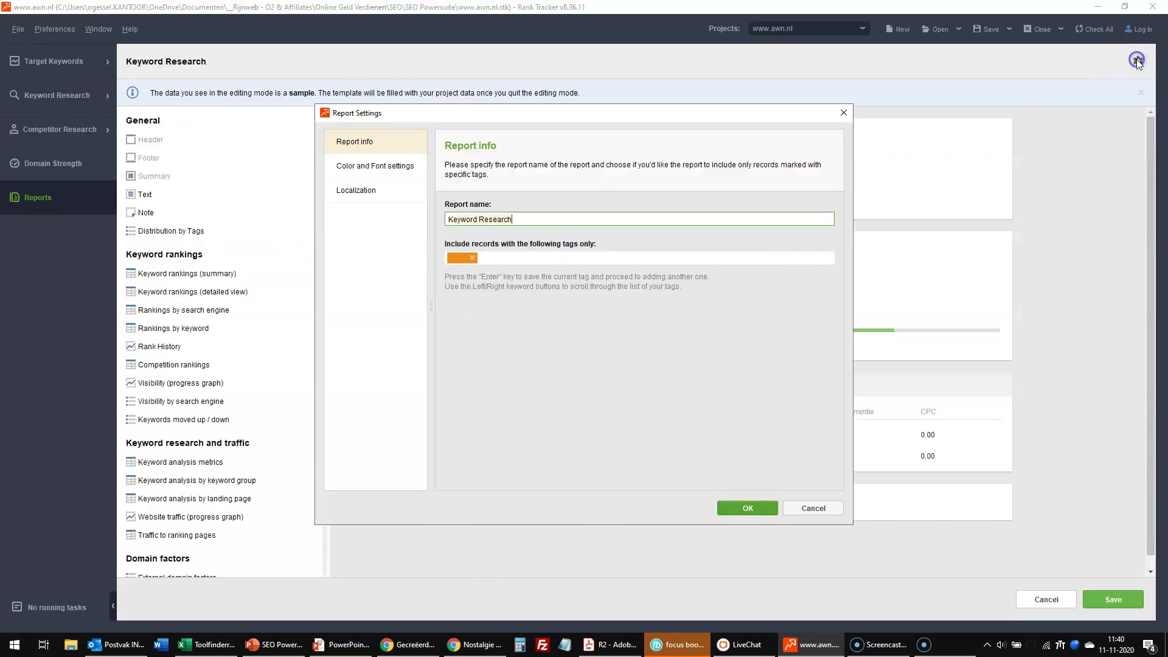
click(365, 190)
click(546, 219)
click(517, 235)
click(739, 509)
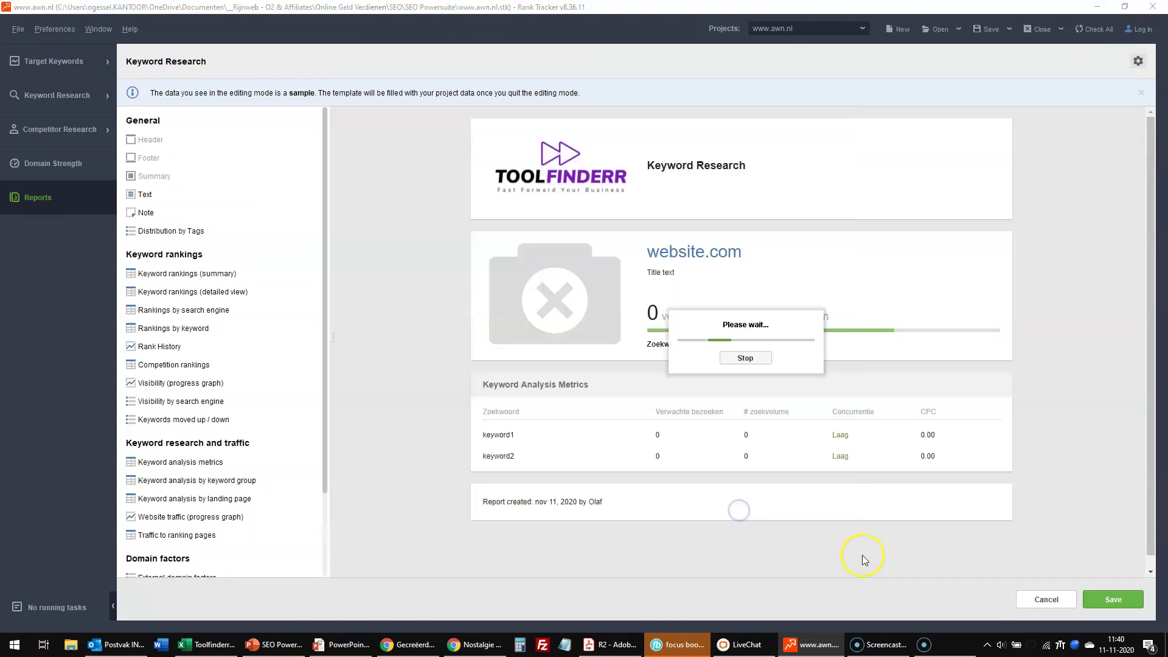
click(1111, 598)
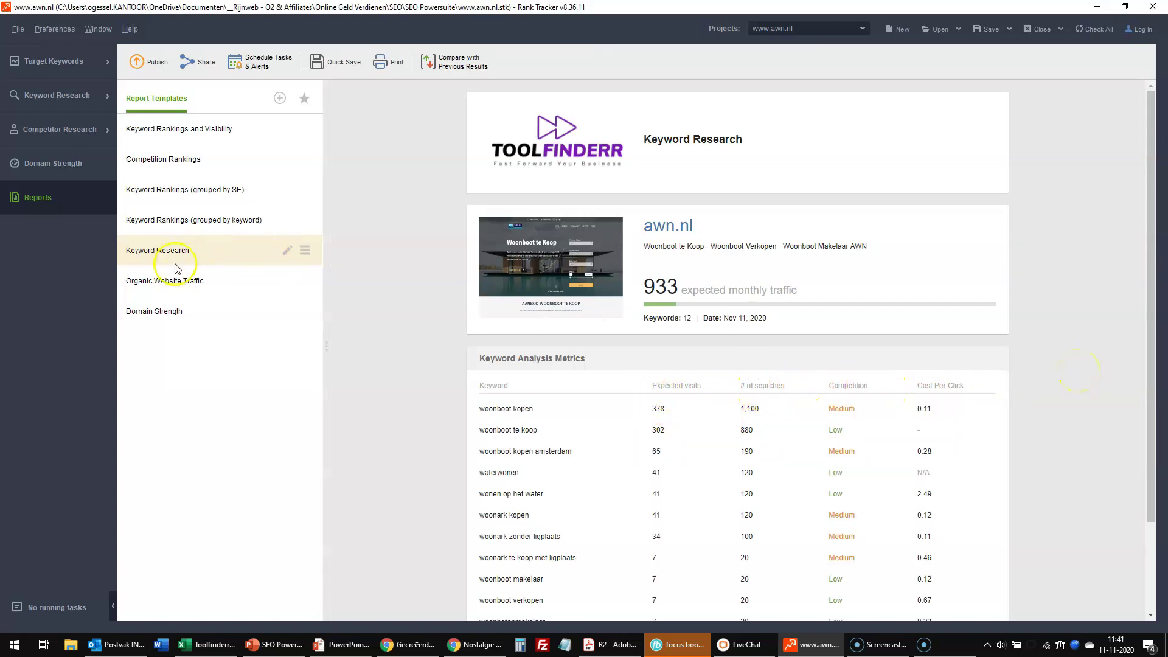
- Display the Keyword Rankings and Visibility report and check the available publishing and sharing options
click(174, 129)
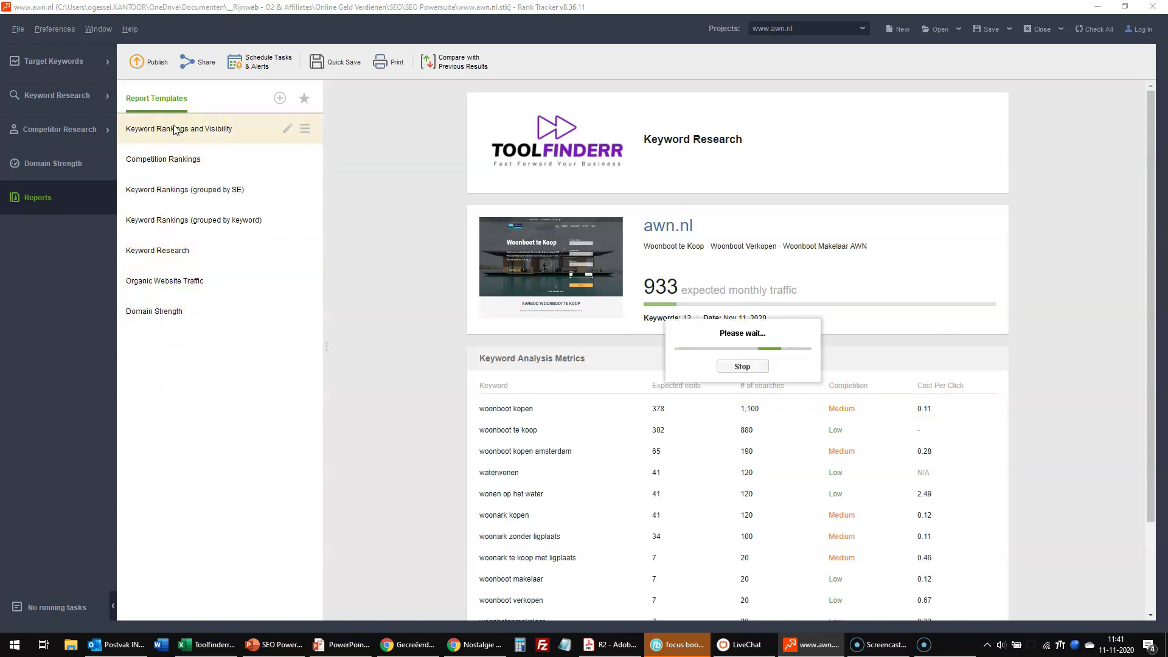
click(396, 72)
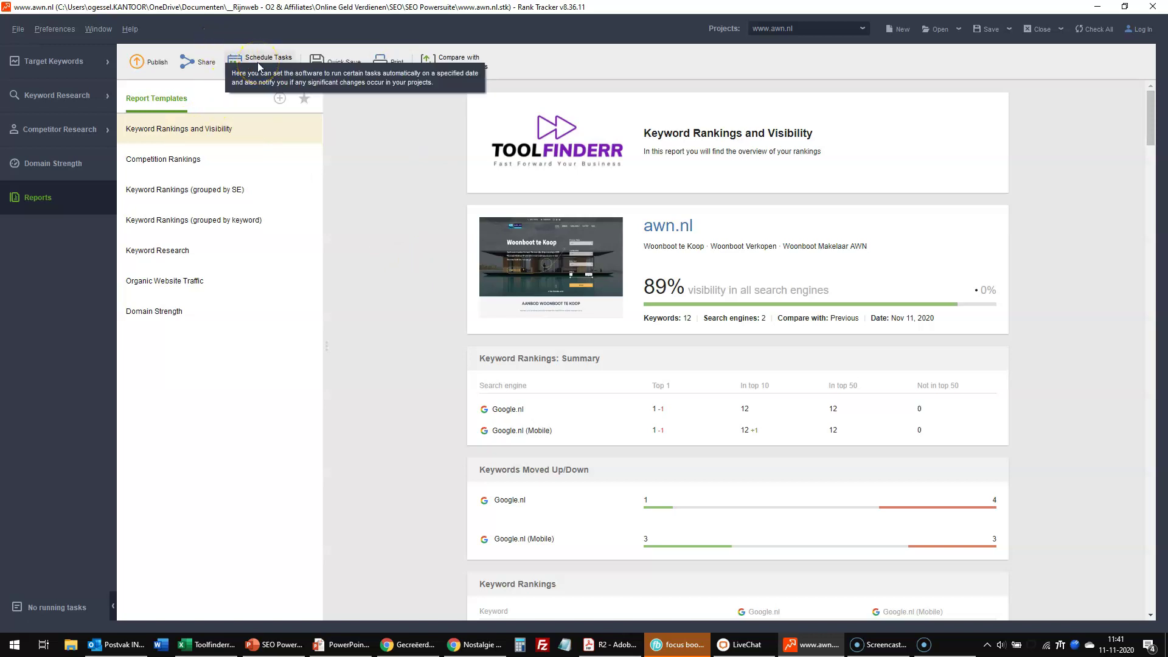
click(398, 225)
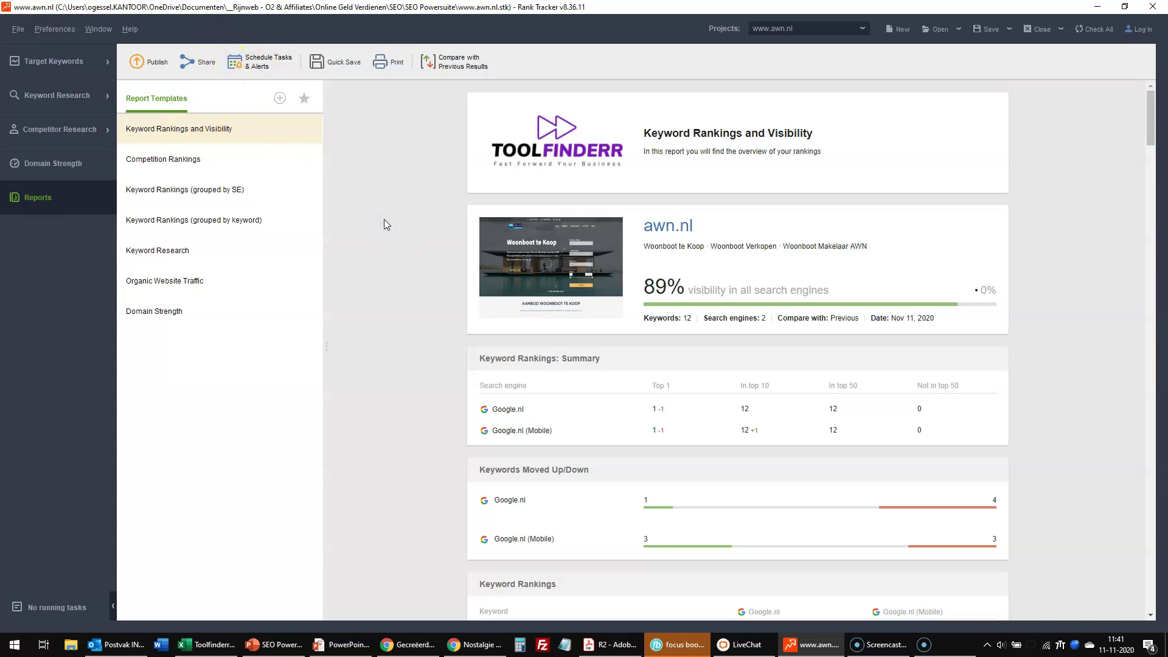
click(202, 63)
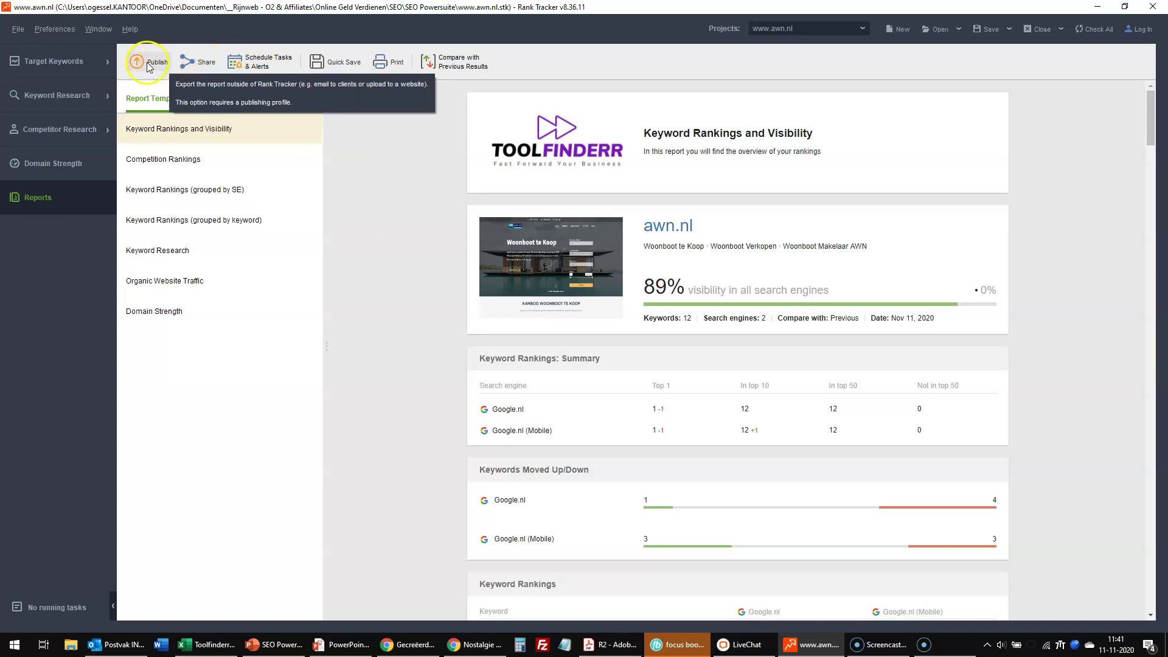
click(249, 65)
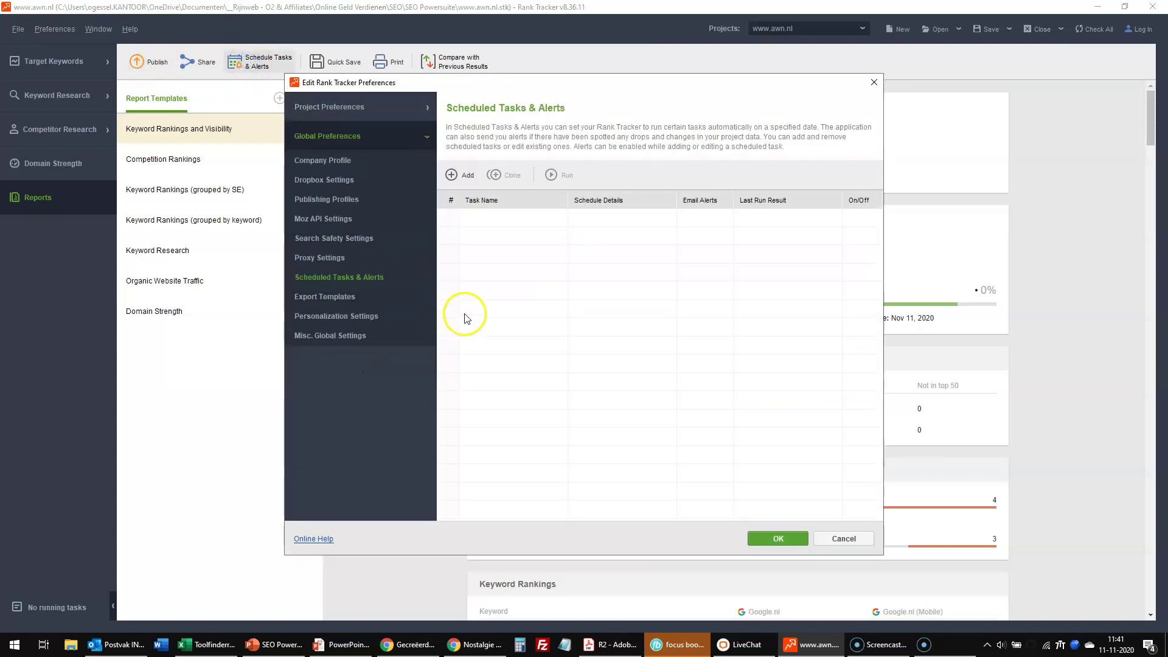
click(457, 183)
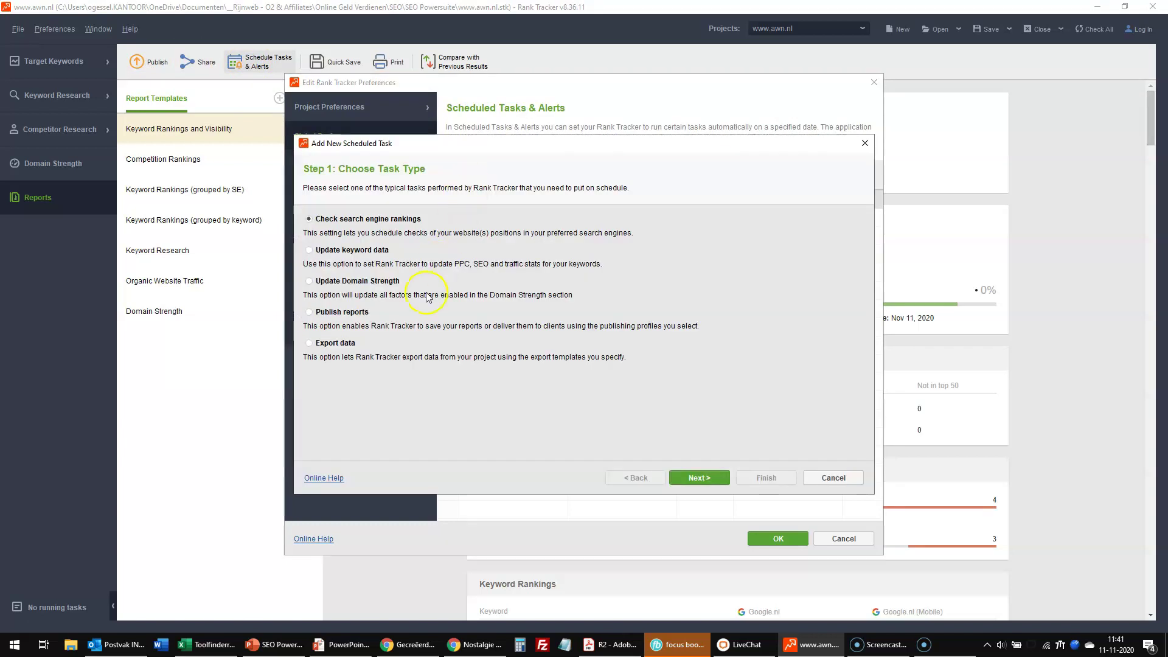
click(335, 315)
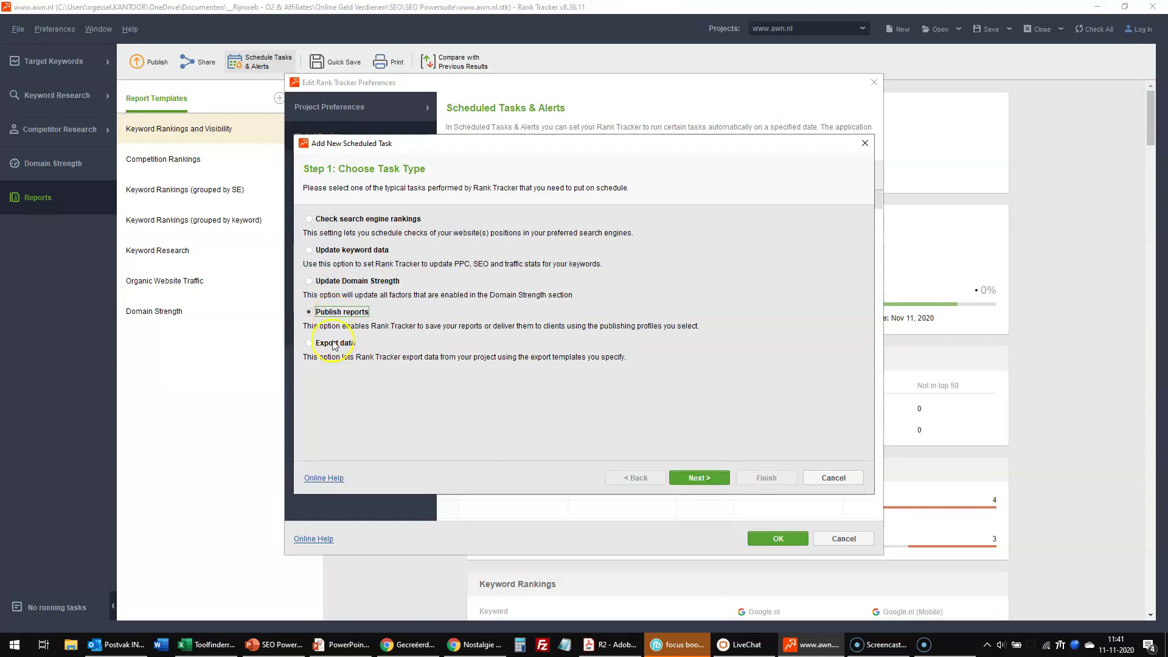
click(715, 480)
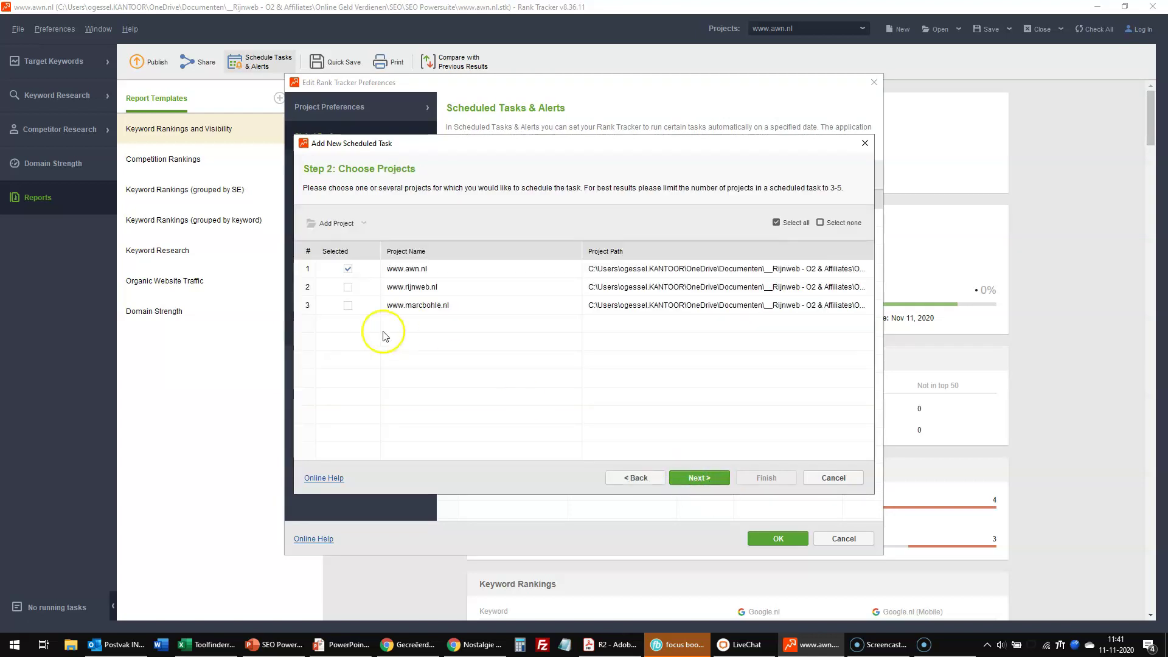
click(702, 480)
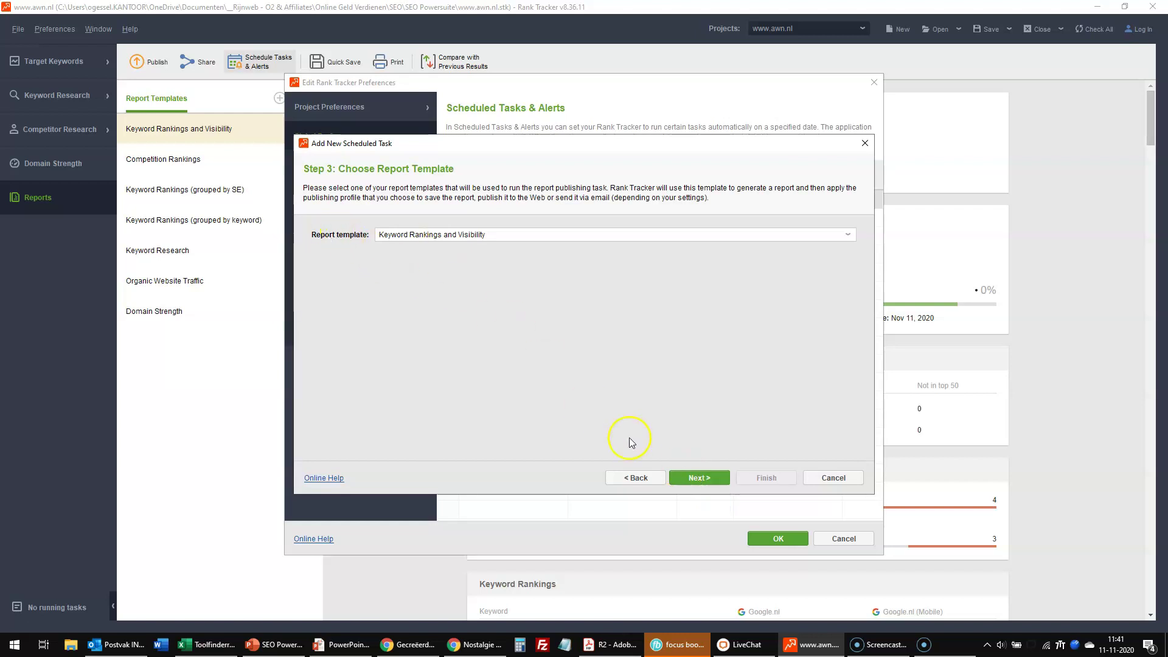
click(697, 479)
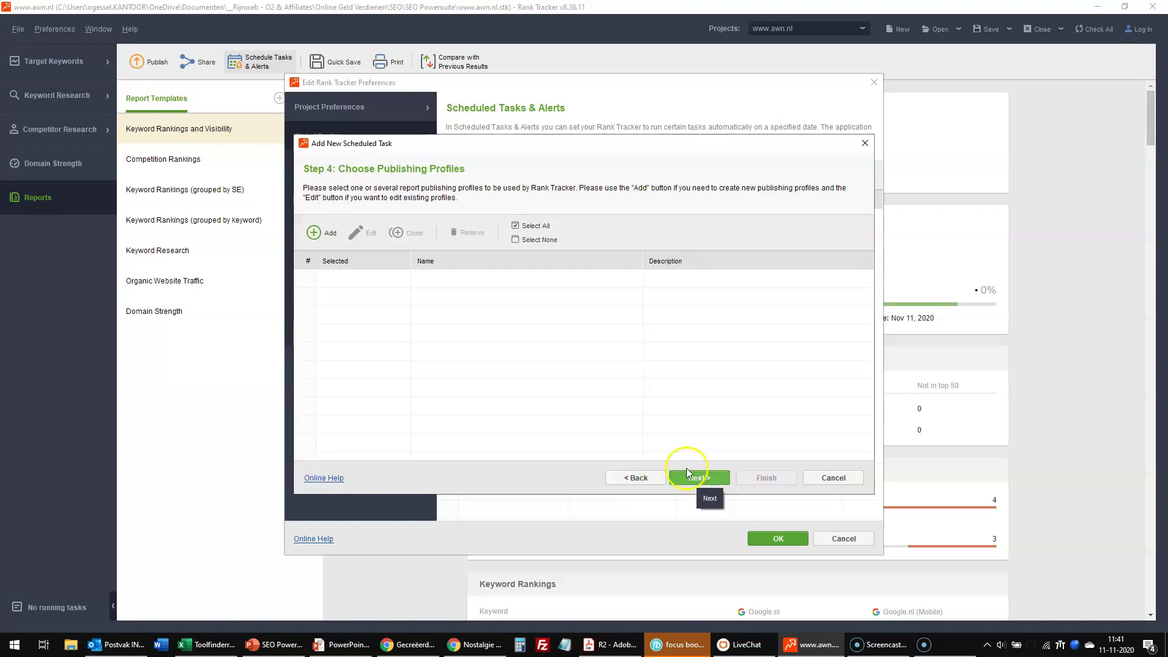
- Start an email-attachment publishing profile up to its mail settings, then discard the profile and the scheduled task and leave the preferences
click(313, 233)
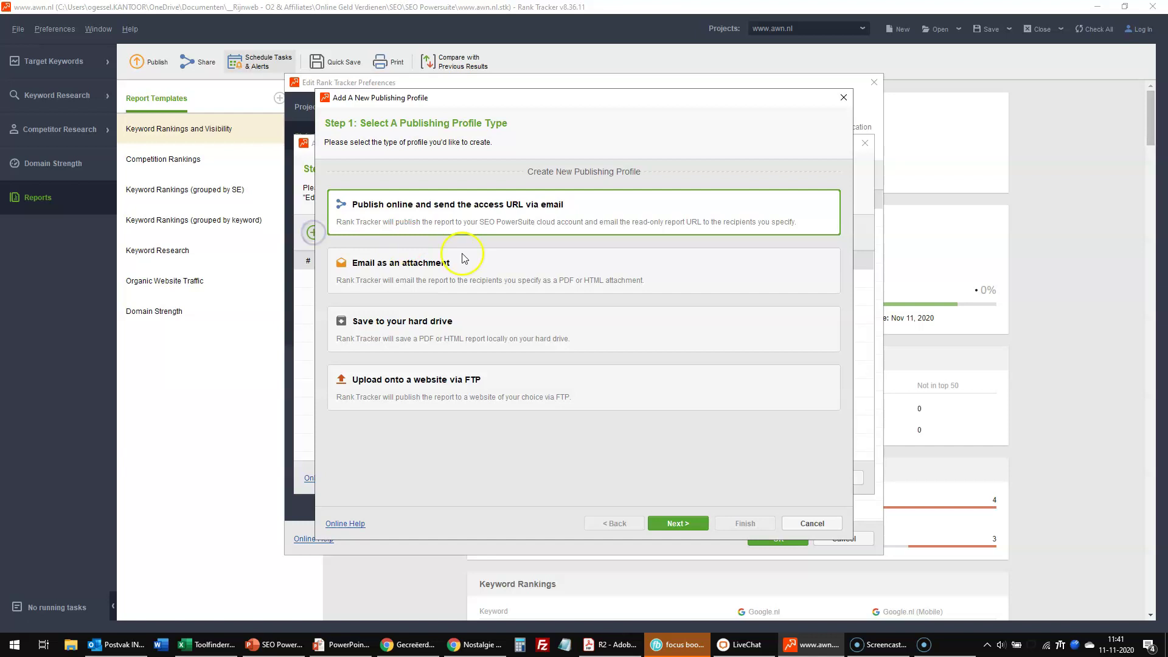
click(423, 285)
click(662, 522)
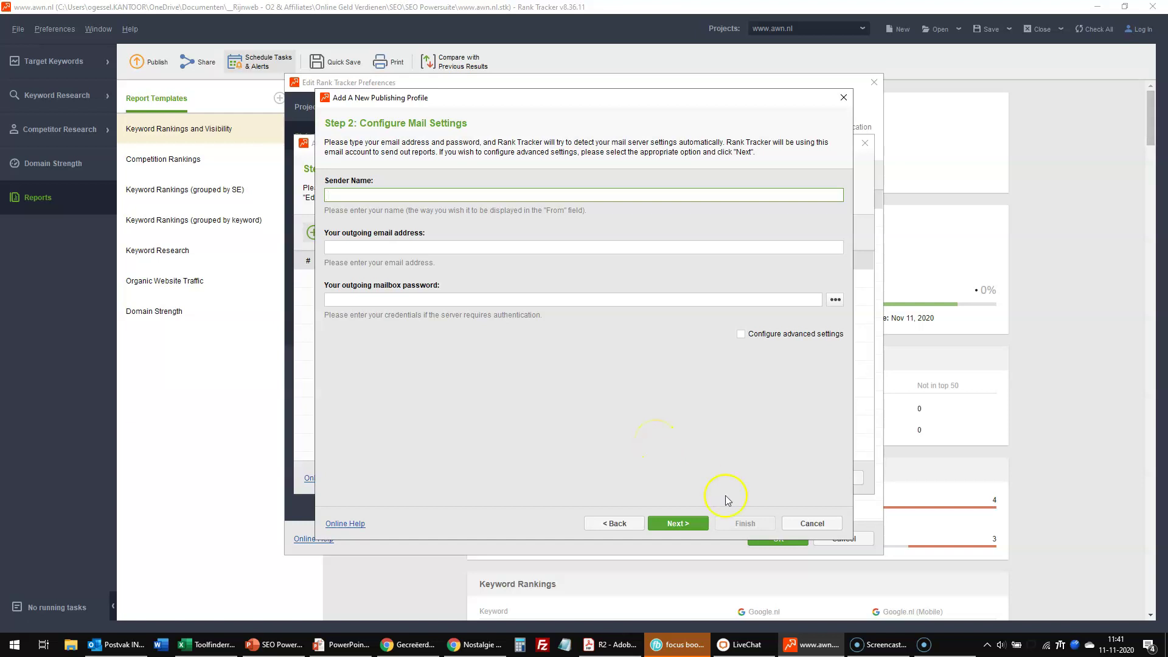
click(793, 528)
click(831, 478)
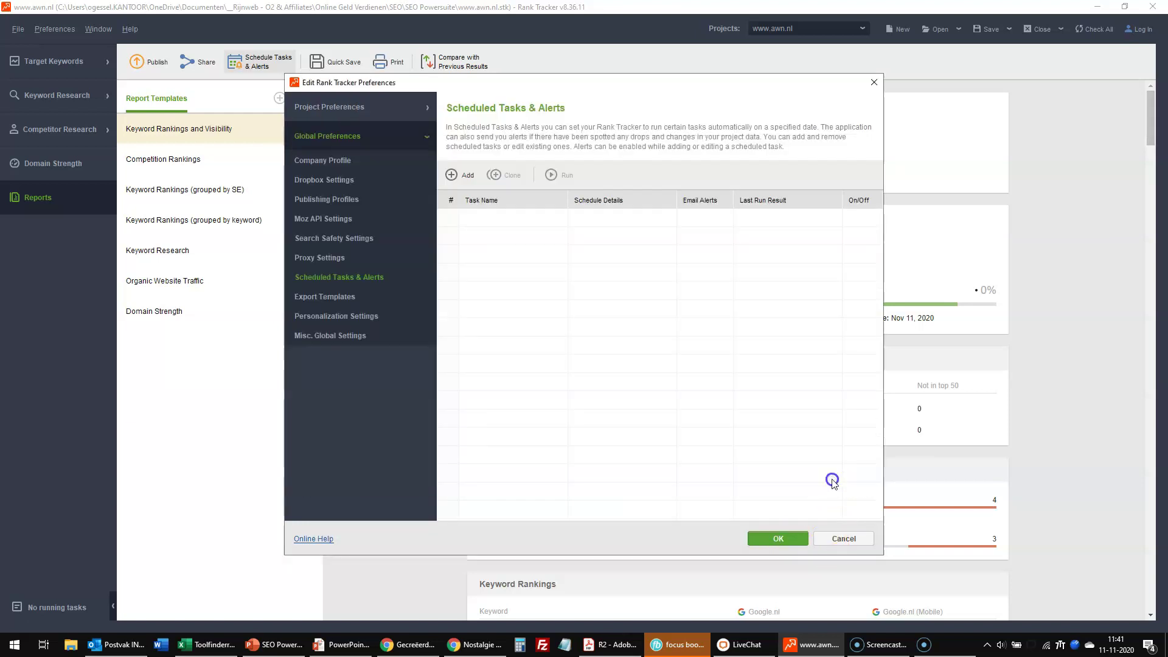
key(Escape)
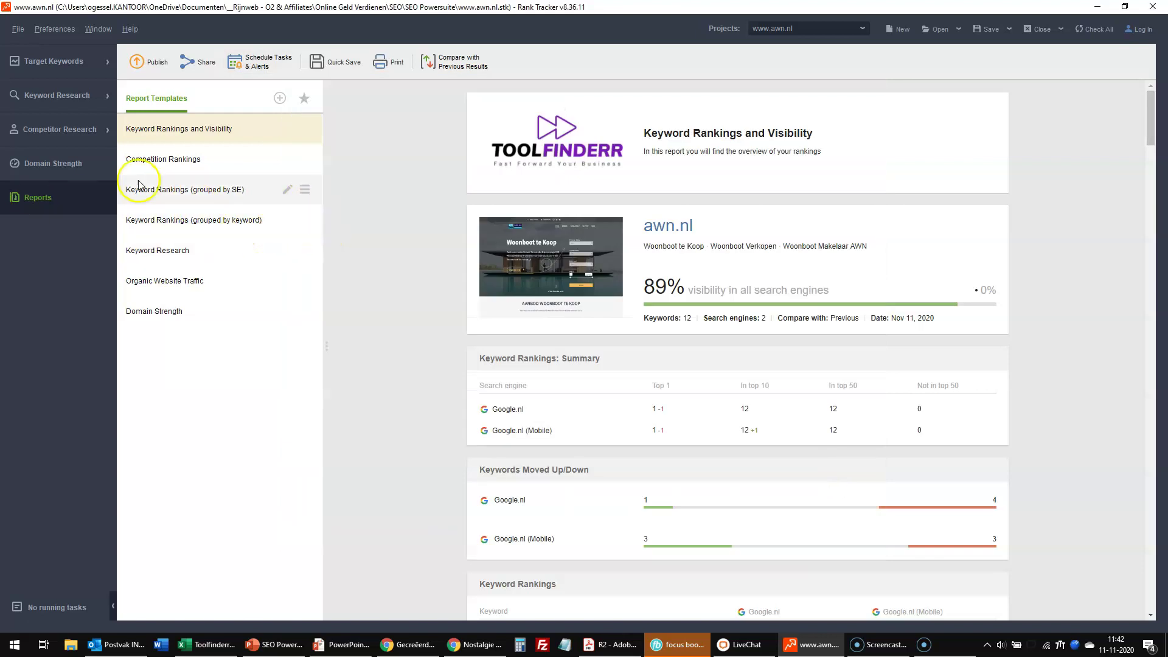
- Review the rankings, visibility and positions history in the Keyword Rankings and Visibility report, then return to its beginning
click(52, 66)
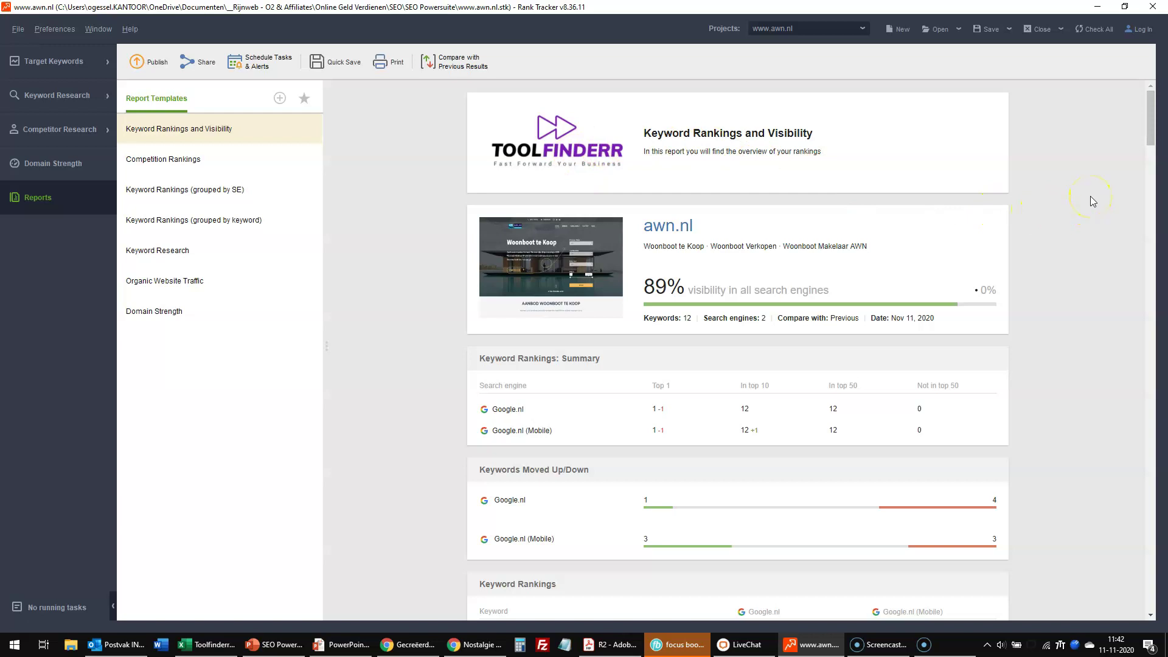
drag(1150, 123, 1149, 173)
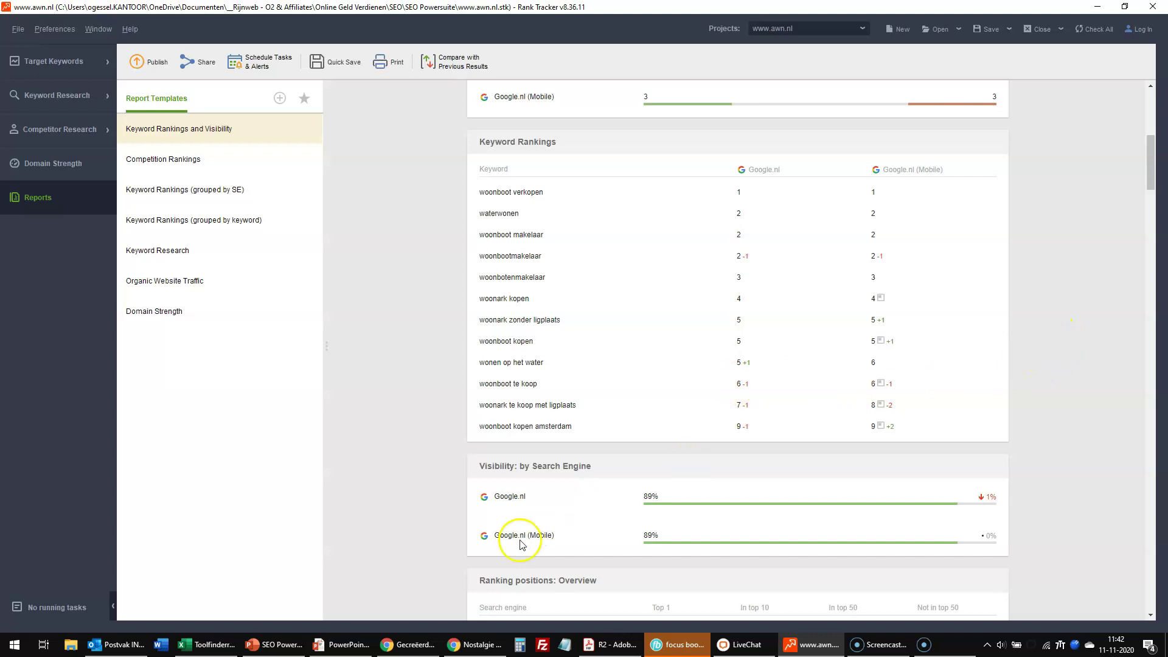
drag(1154, 189, 1152, 228)
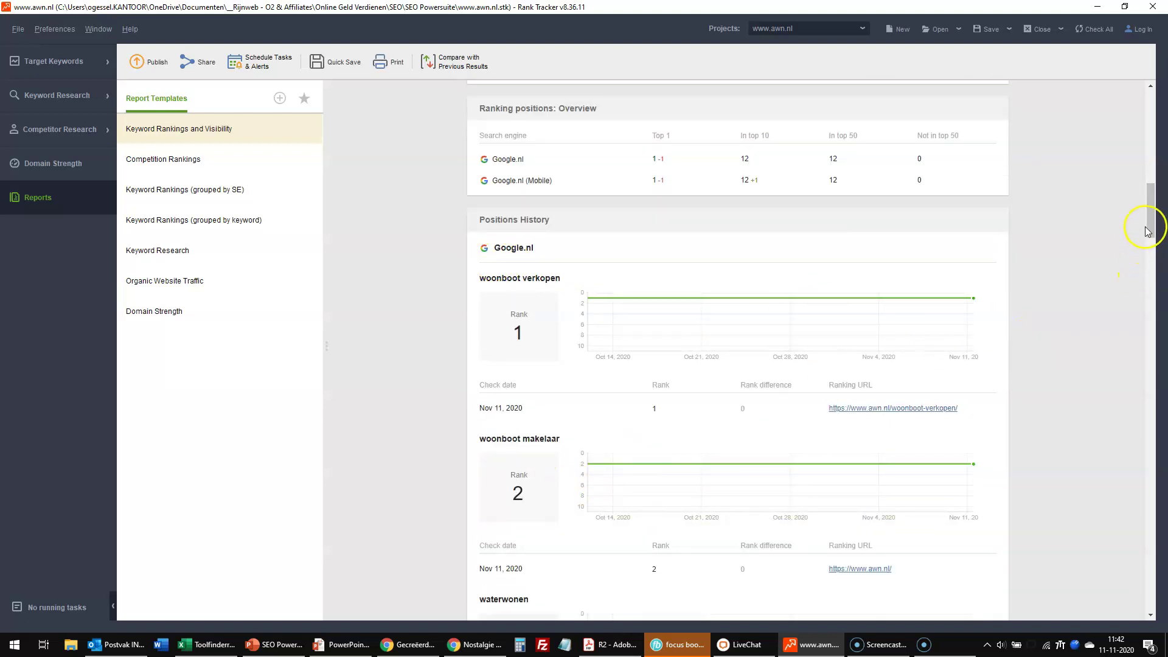
drag(1154, 223, 1101, 120)
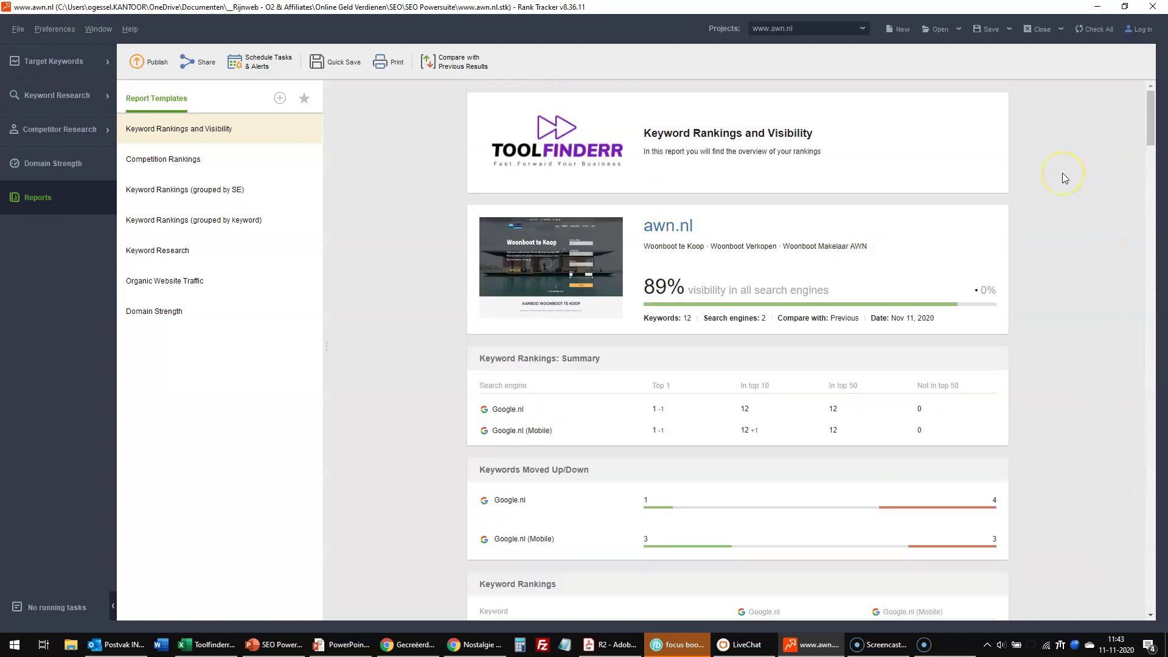